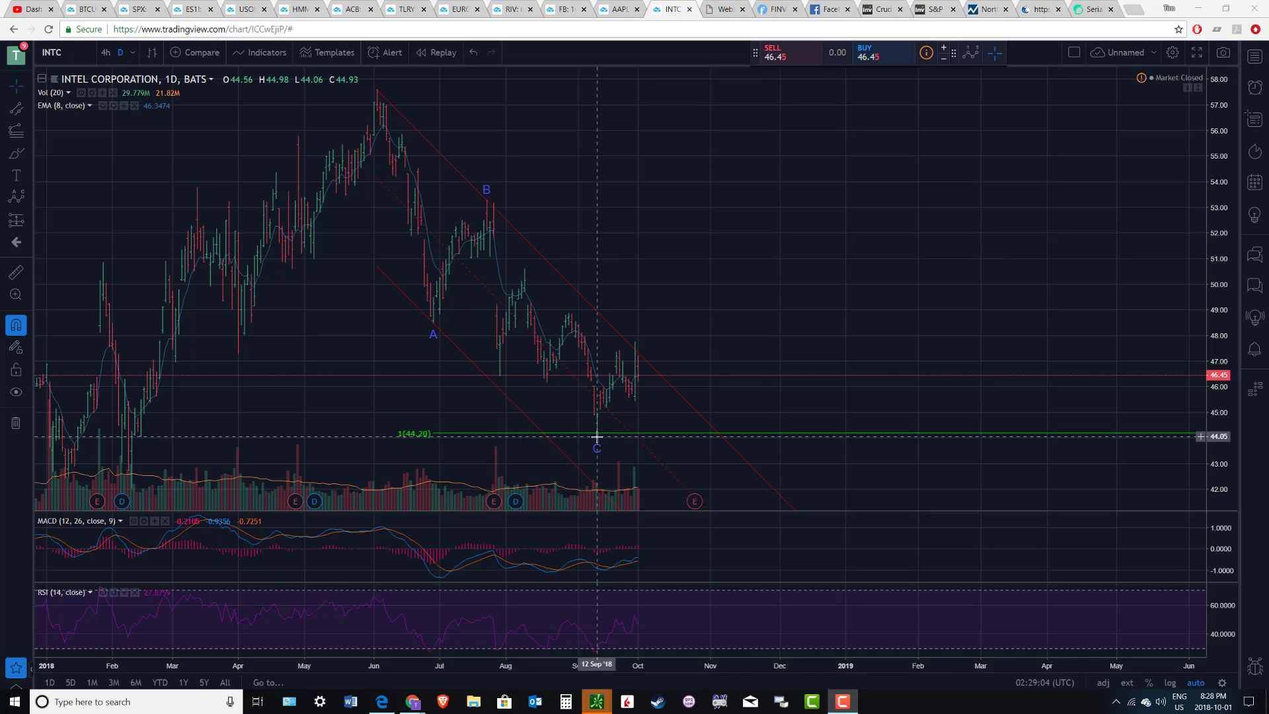
Select and deselect the ABC correction drawing, then browse the Fibonacci drawing tools
{"action": "left_click", "coordinate": [597, 441]}
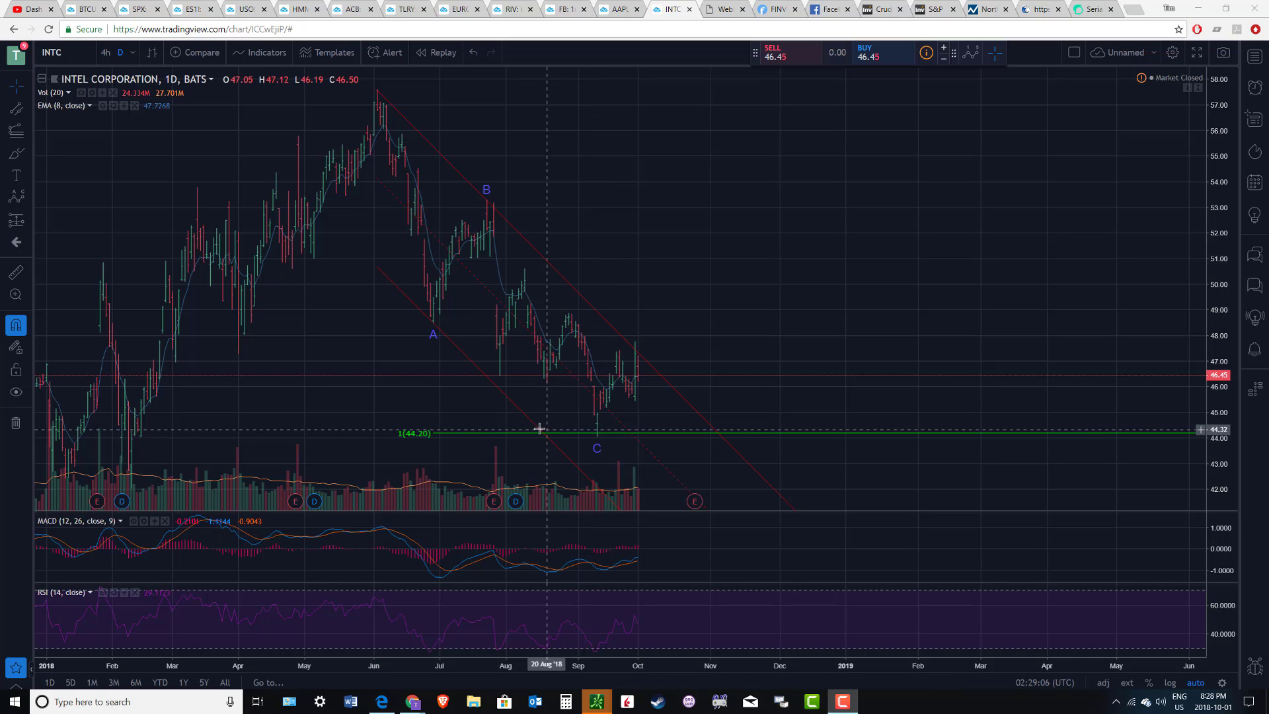
{"action": "left_click", "coordinate": [597, 443]}
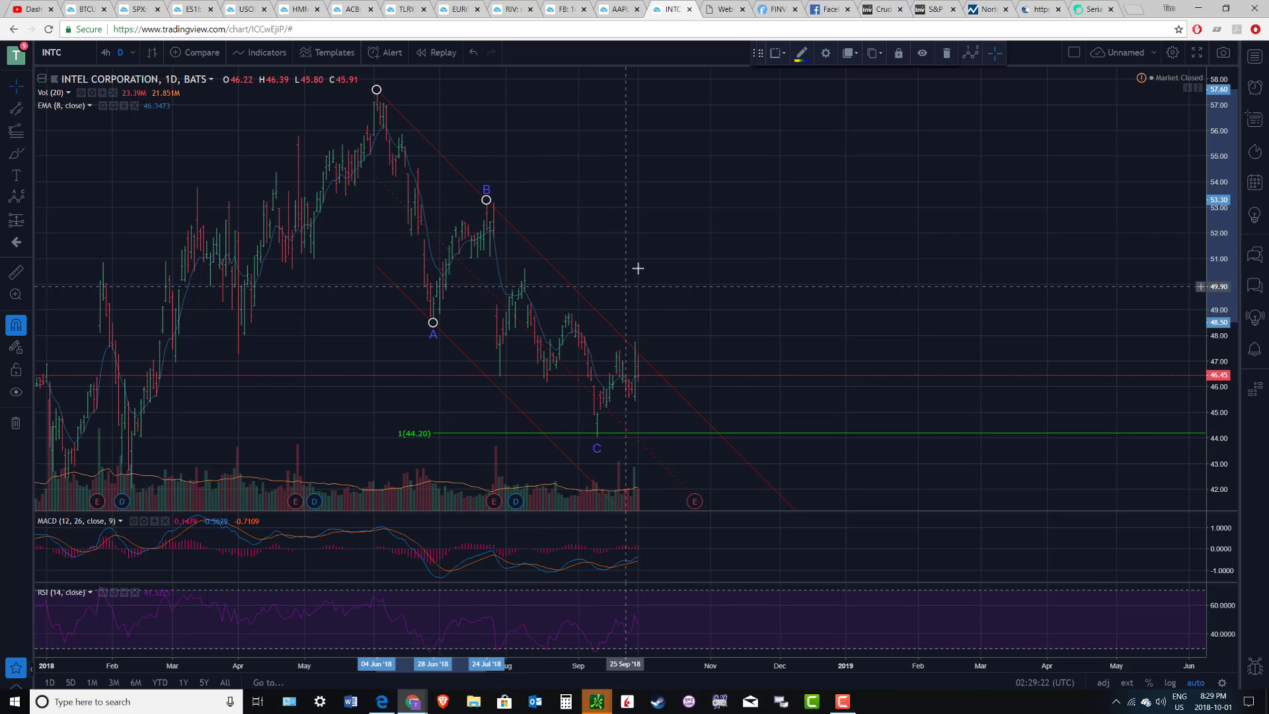
{"action": "left_click", "coordinate": [585, 444]}
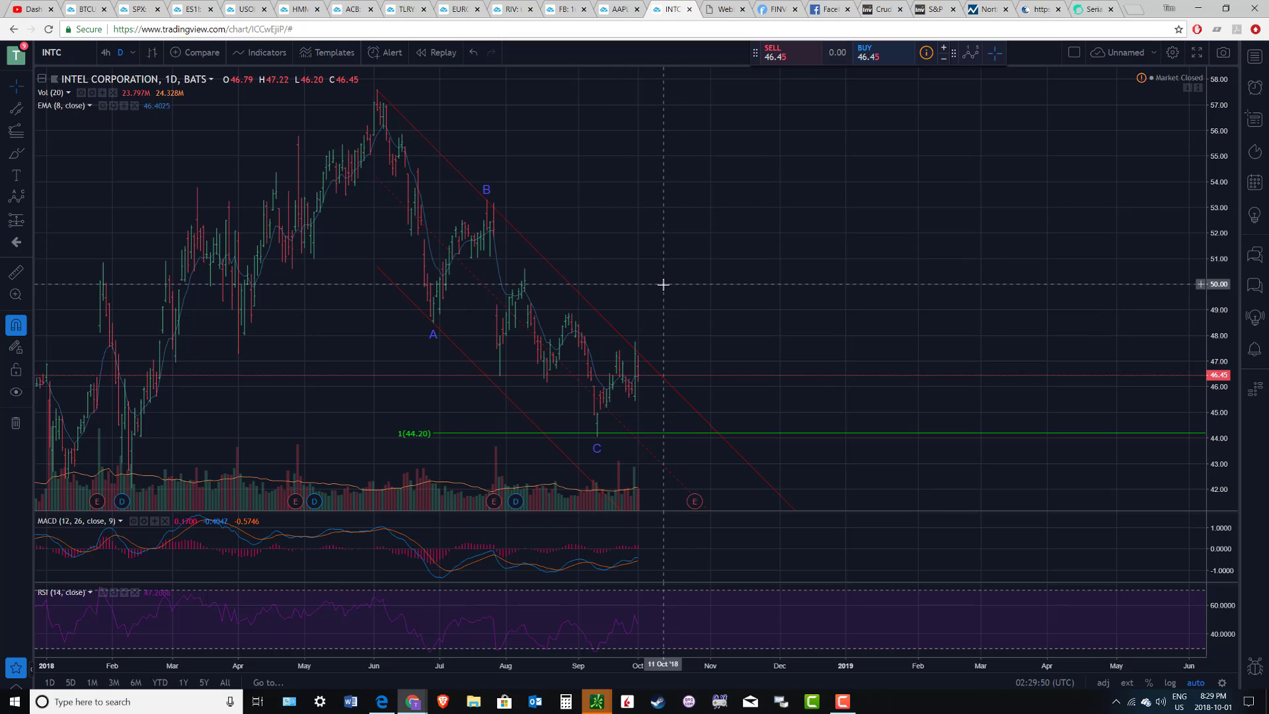
{"action": "left_click", "coordinate": [22, 141]}
{"action": "left_click", "coordinate": [101, 374]}
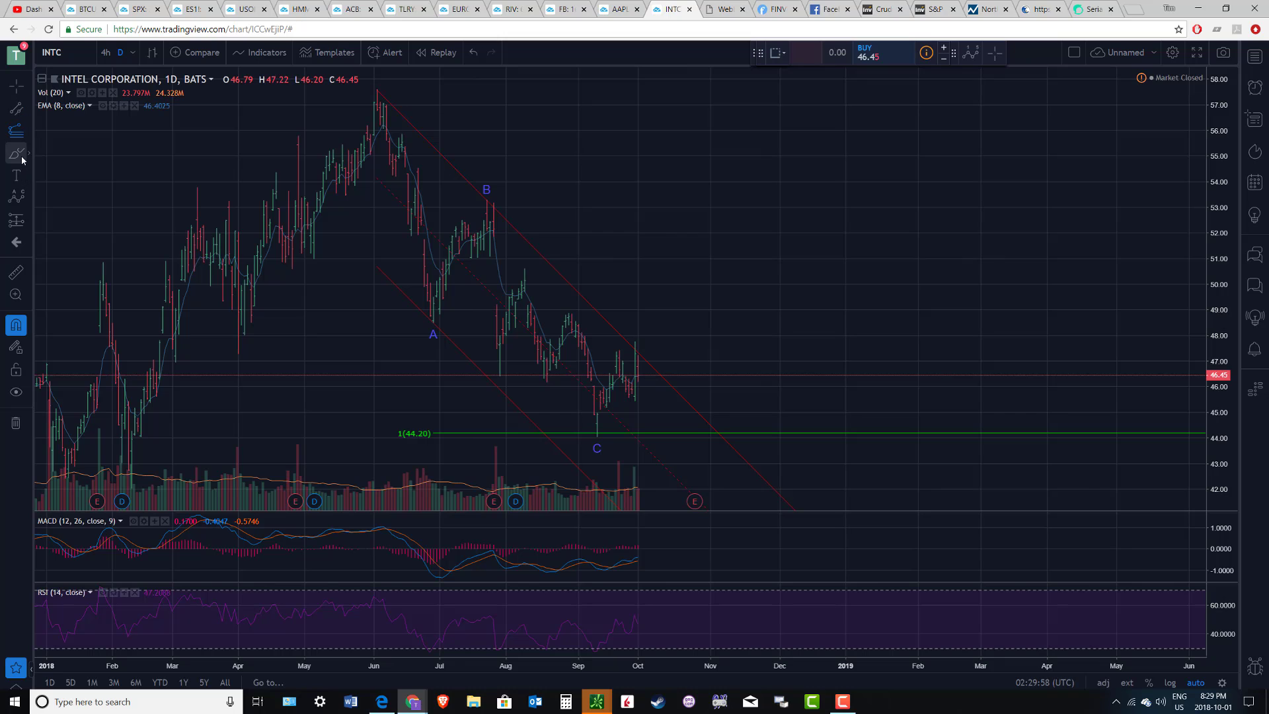
Draw an Elliott impulse wave from the September low via 50.5, 48.4, 56.7, 55 to February 2019
{"action": "left_click", "coordinate": [17, 194]}
{"action": "left_click", "coordinate": [152, 351]}
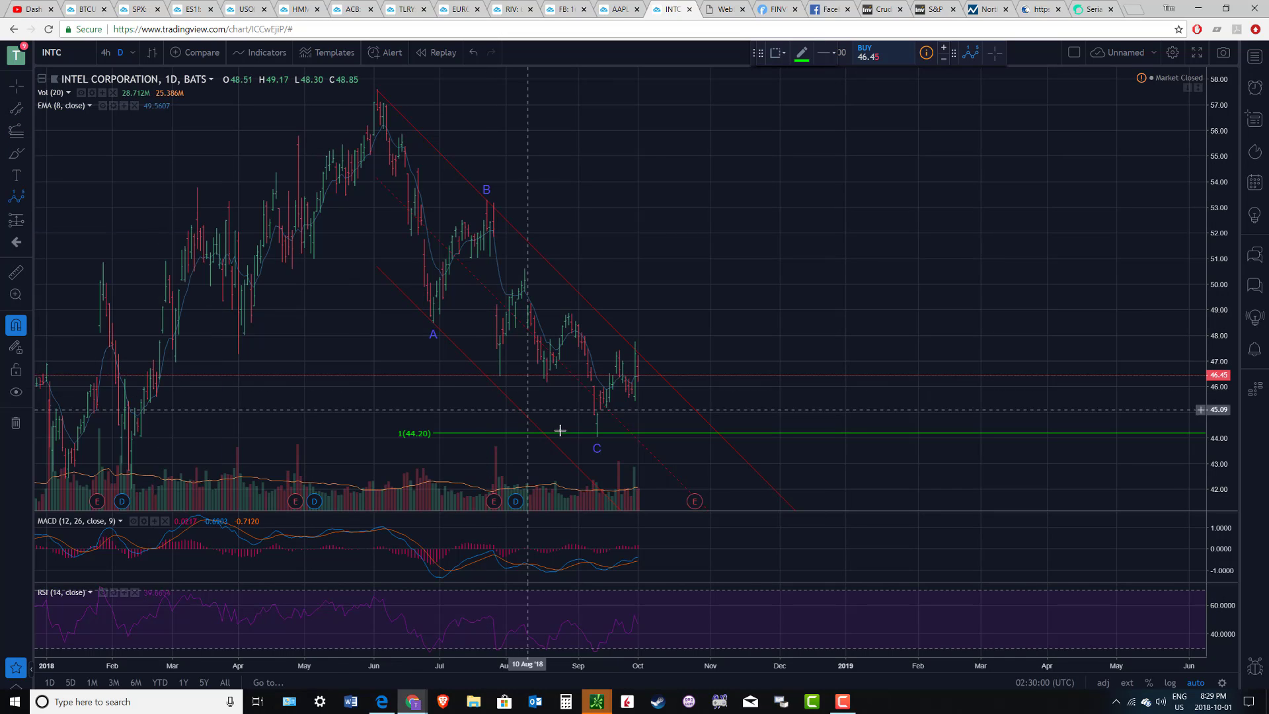
{"action": "left_click", "coordinate": [597, 439]}
{"action": "left_click", "coordinate": [651, 272]}
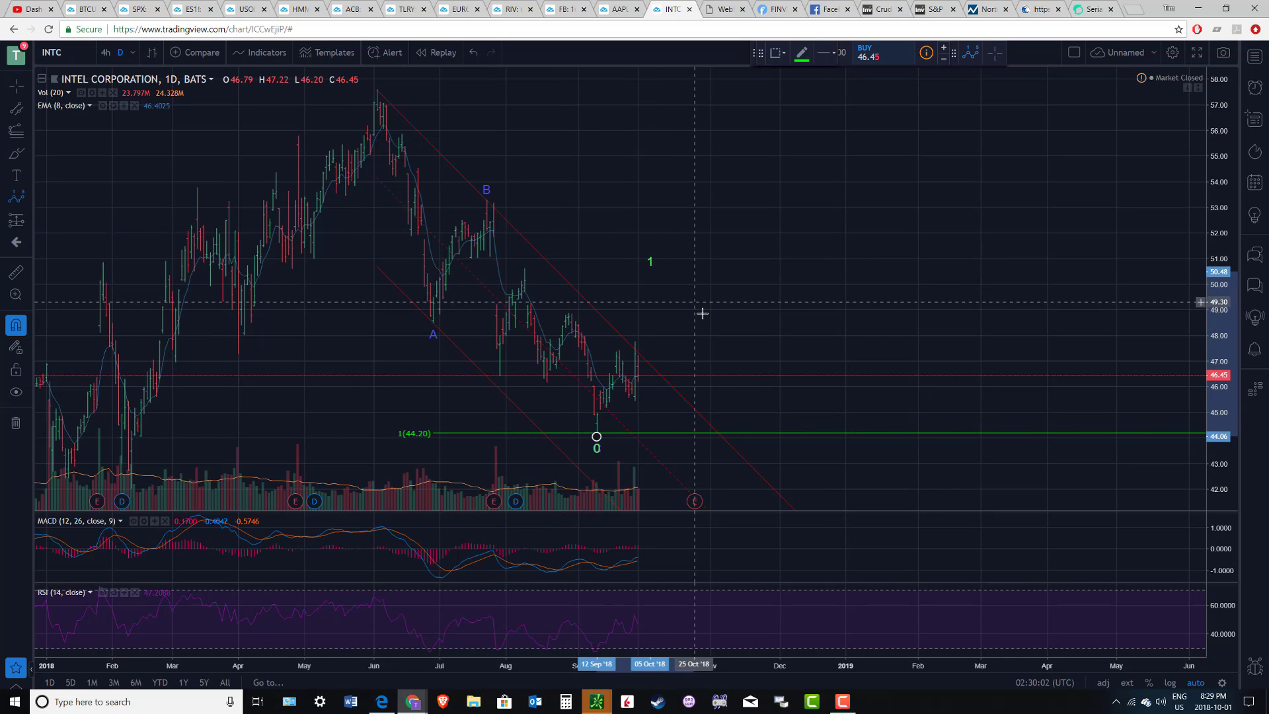
{"action": "left_click", "coordinate": [722, 300]}
{"action": "left_click", "coordinate": [774, 113]}
{"action": "left_click", "coordinate": [869, 153]}
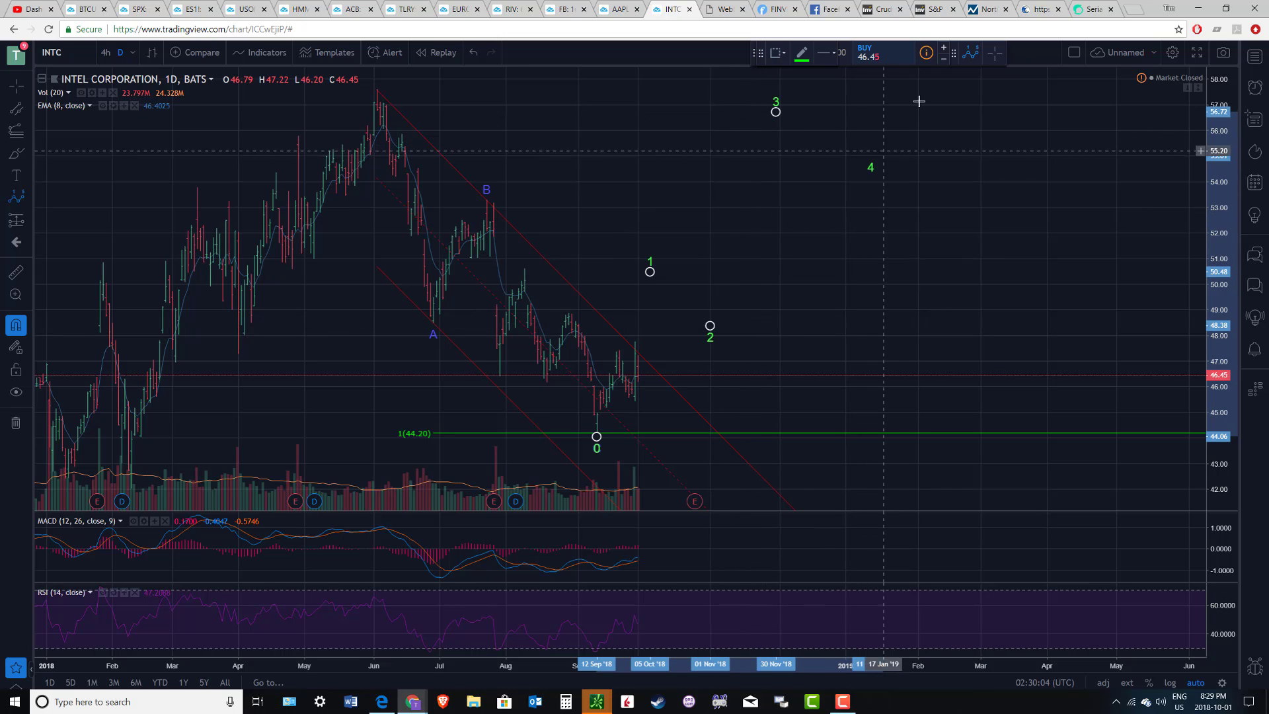
{"action": "left_click", "coordinate": [946, 76]}
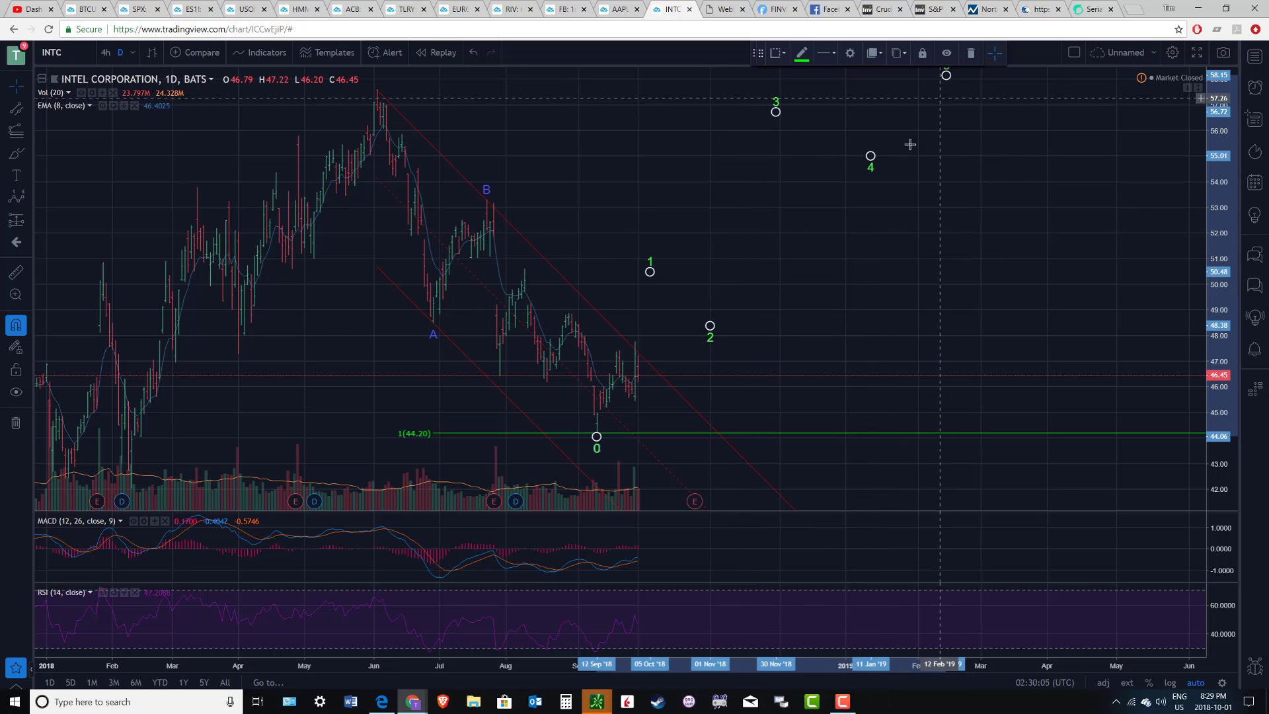
Enable Show Wave in the Elliott wave's settings so connecting lines appear
{"action": "left_click", "coordinate": [946, 79]}
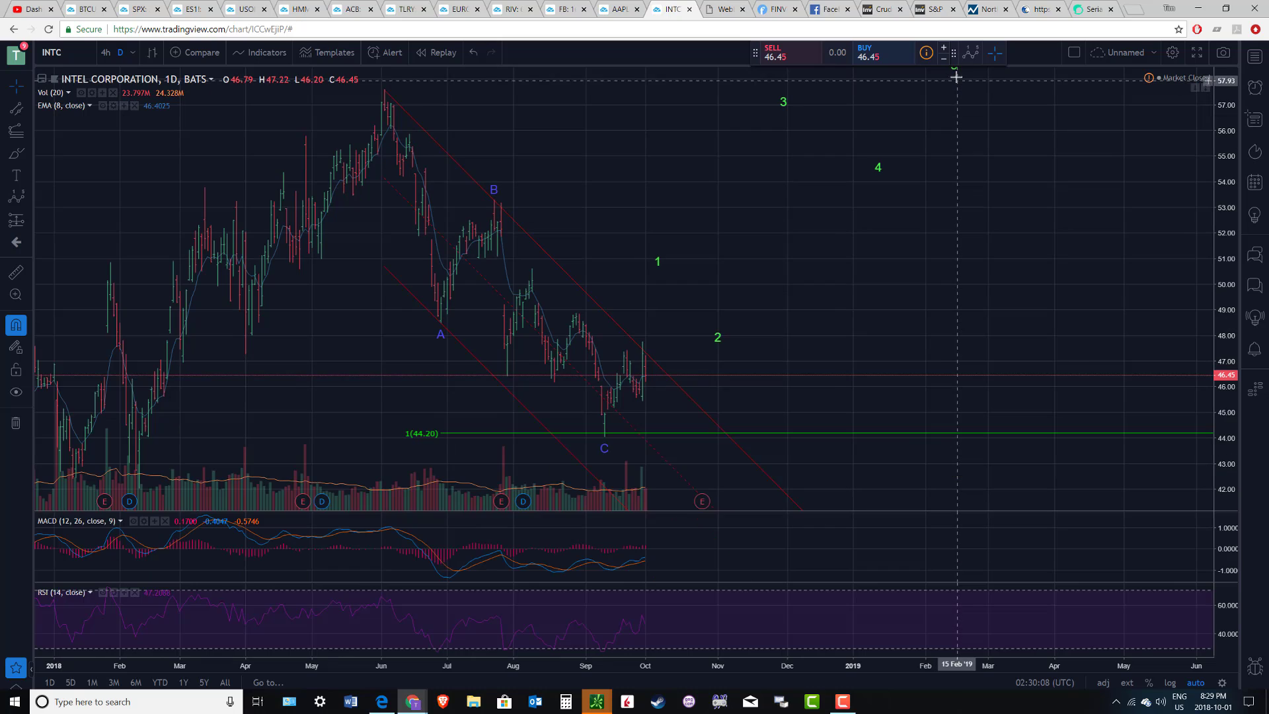
{"action": "left_click_drag", "start_coordinate": [954, 69], "coordinate": [946, 70]}
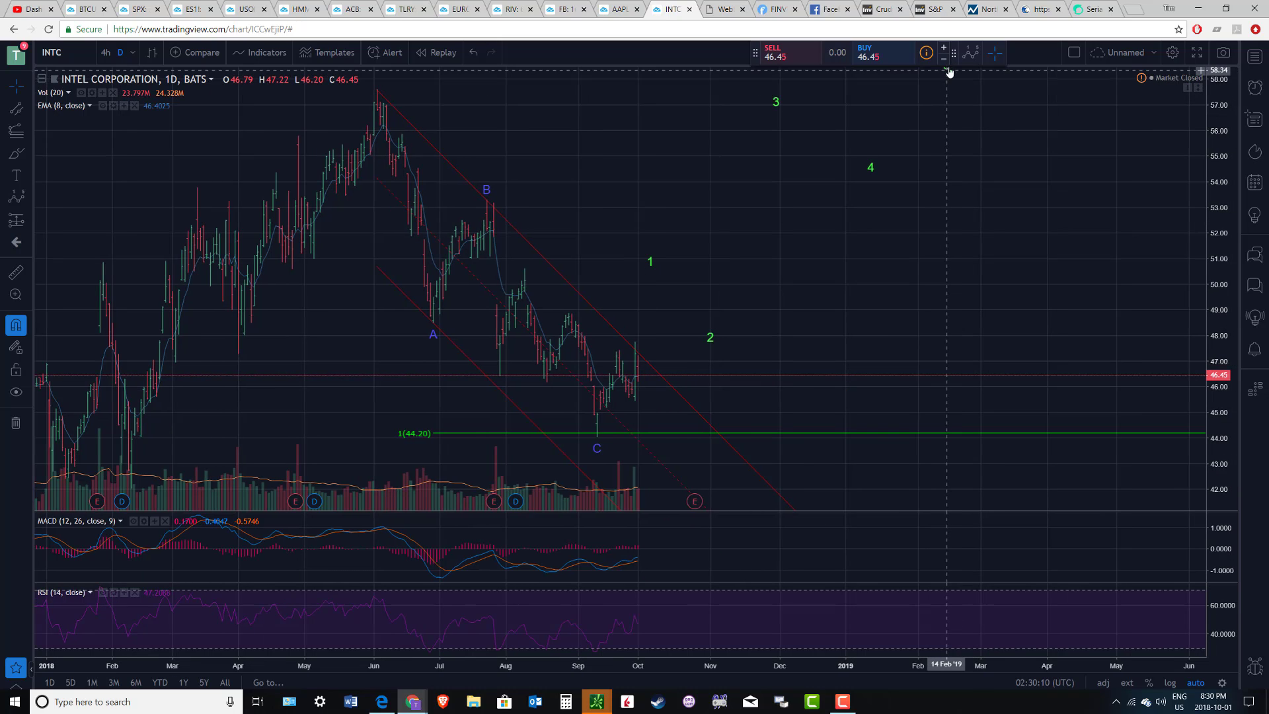
{"action": "left_click", "coordinate": [945, 69]}
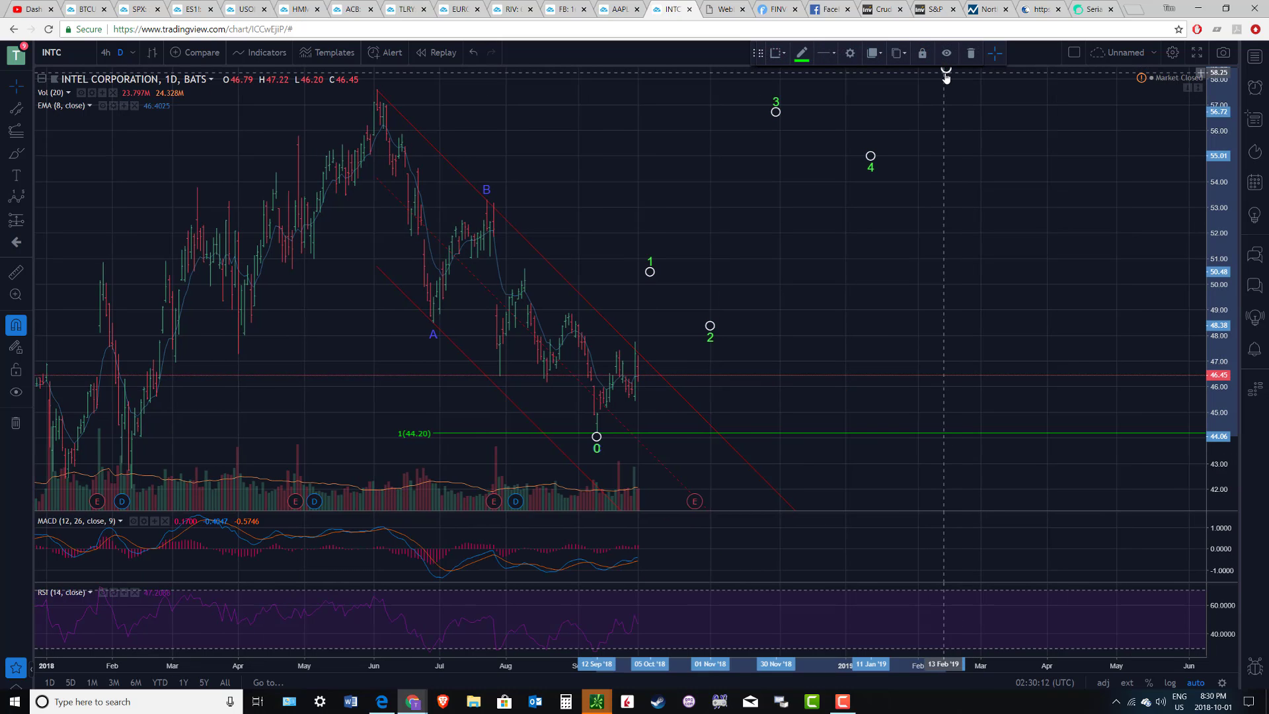
{"action": "right_click", "coordinate": [950, 84]}
{"action": "mouse_move", "coordinate": [978, 300]}
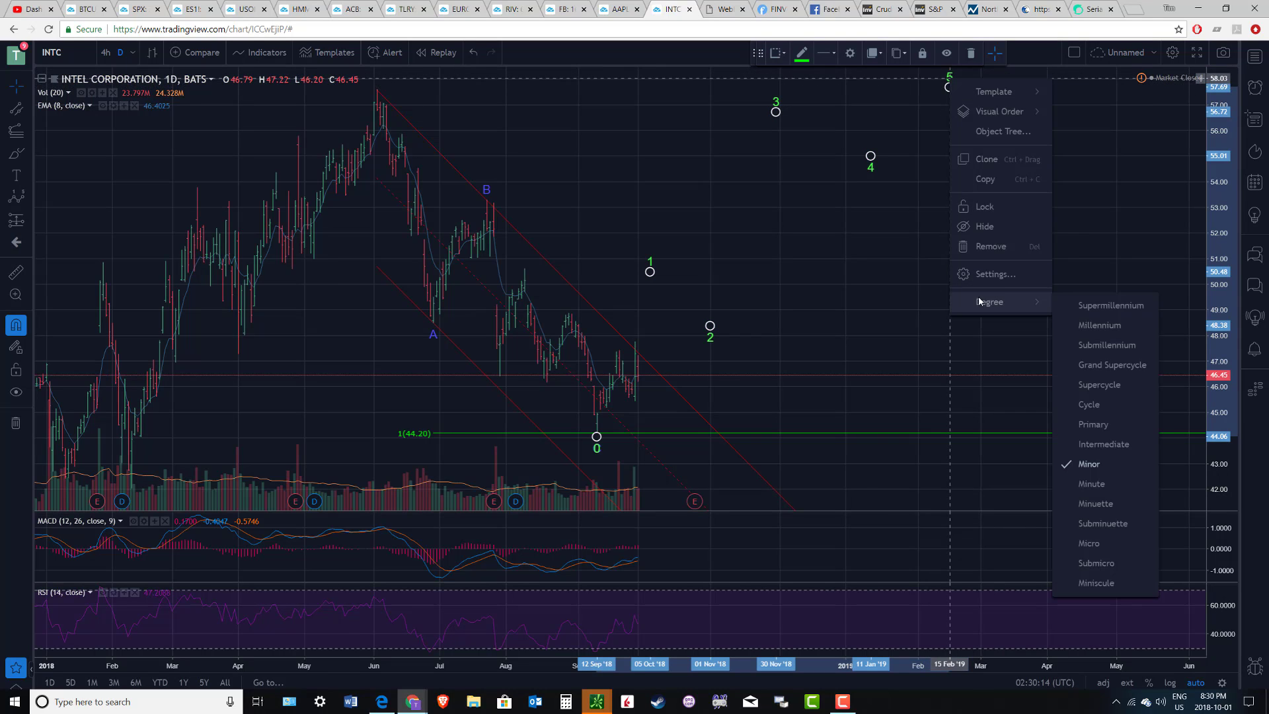
{"action": "left_click", "coordinate": [996, 275]}
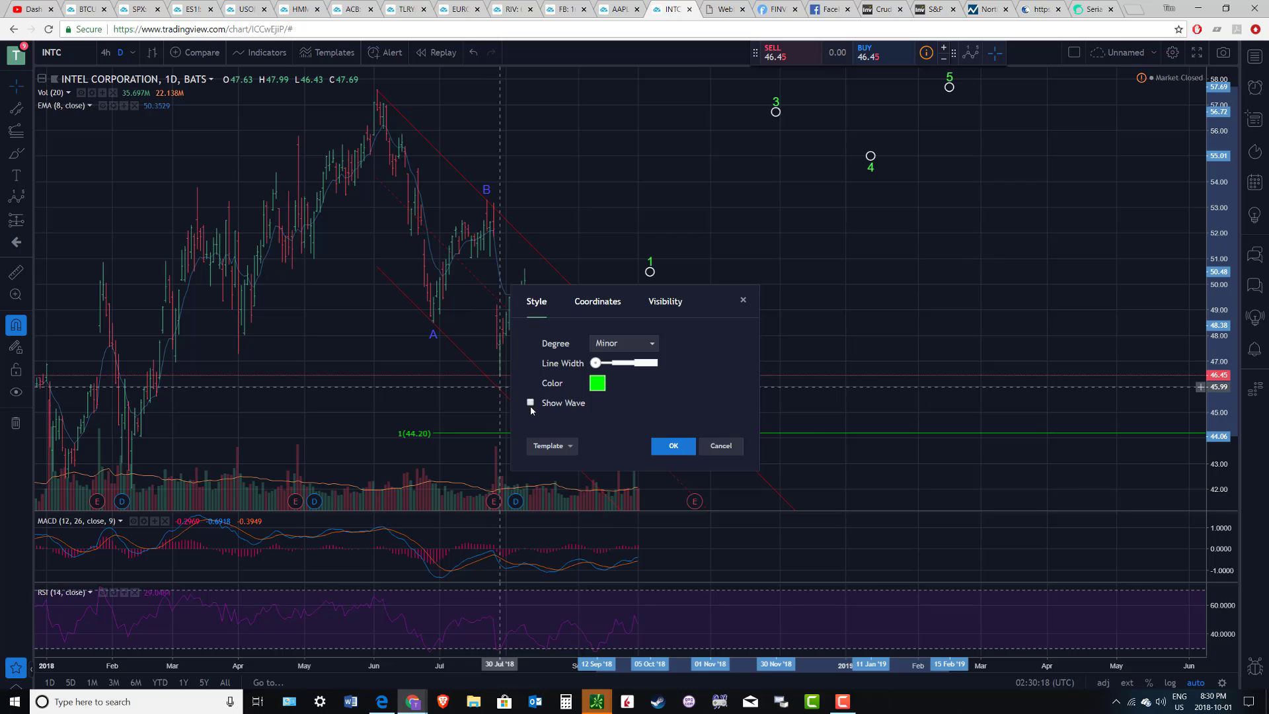
{"action": "left_click", "coordinate": [672, 446]}
{"action": "left_click", "coordinate": [654, 218]}
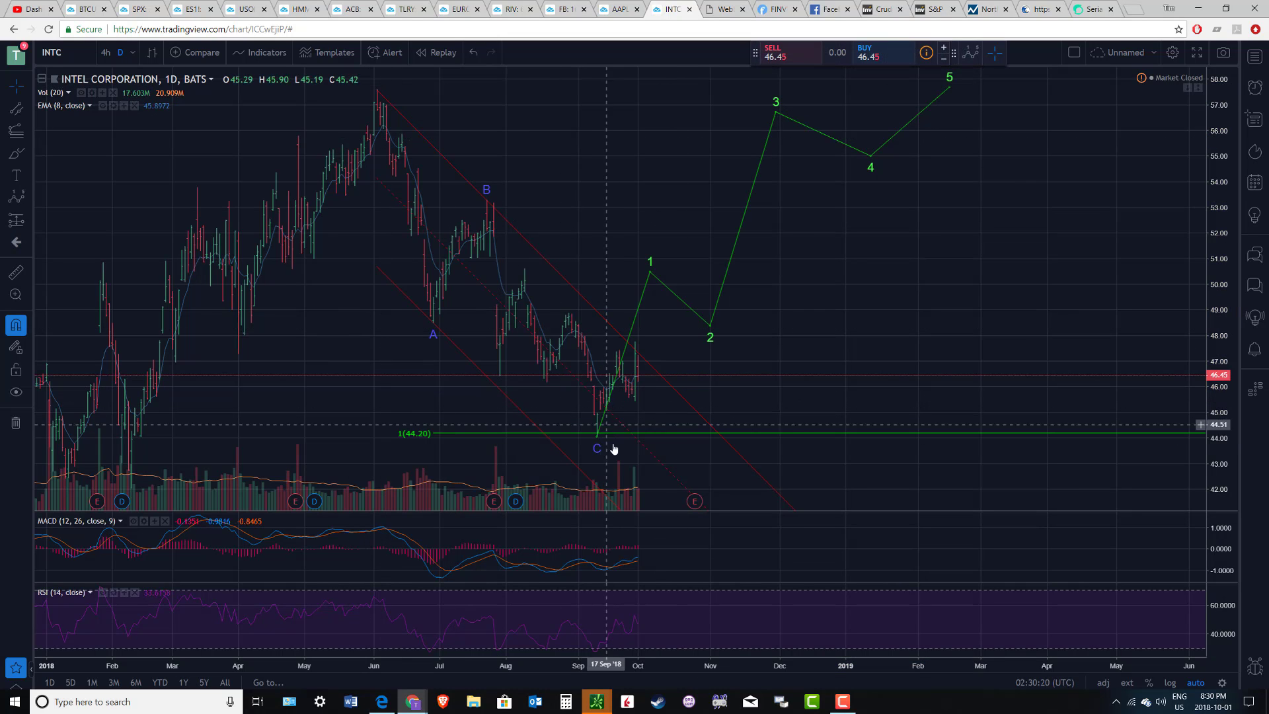
{"action": "left_click", "coordinate": [29, 132]}
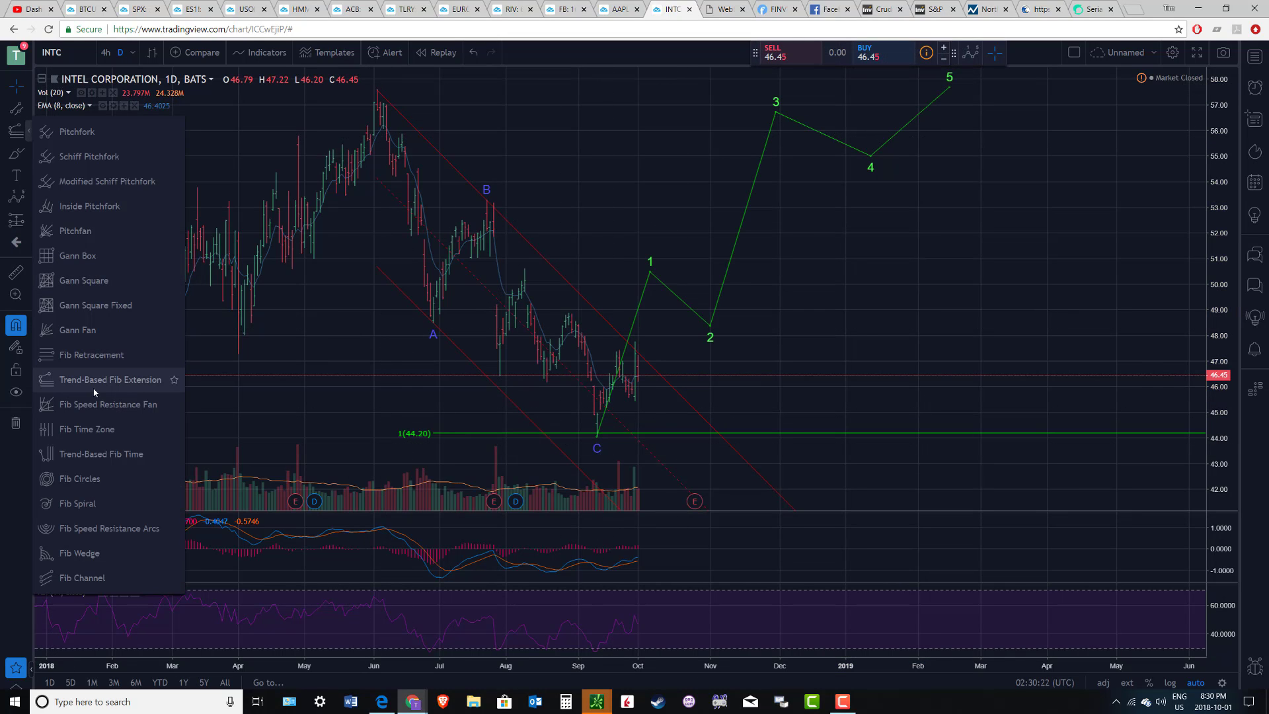
Add a trend-based Fib extension from the 57.60 June high to the C low, hiding level 1
{"action": "left_click", "coordinate": [94, 389]}
{"action": "left_click", "coordinate": [596, 436]}
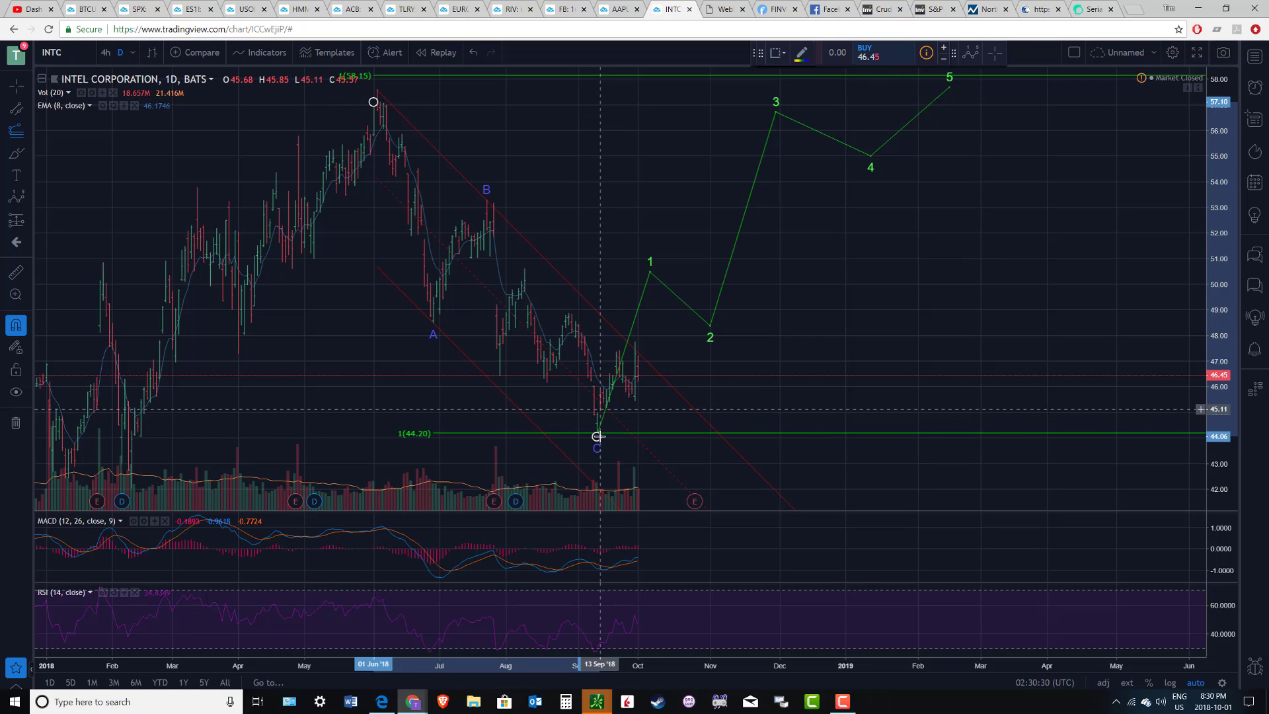
{"action": "left_click", "coordinate": [595, 436]}
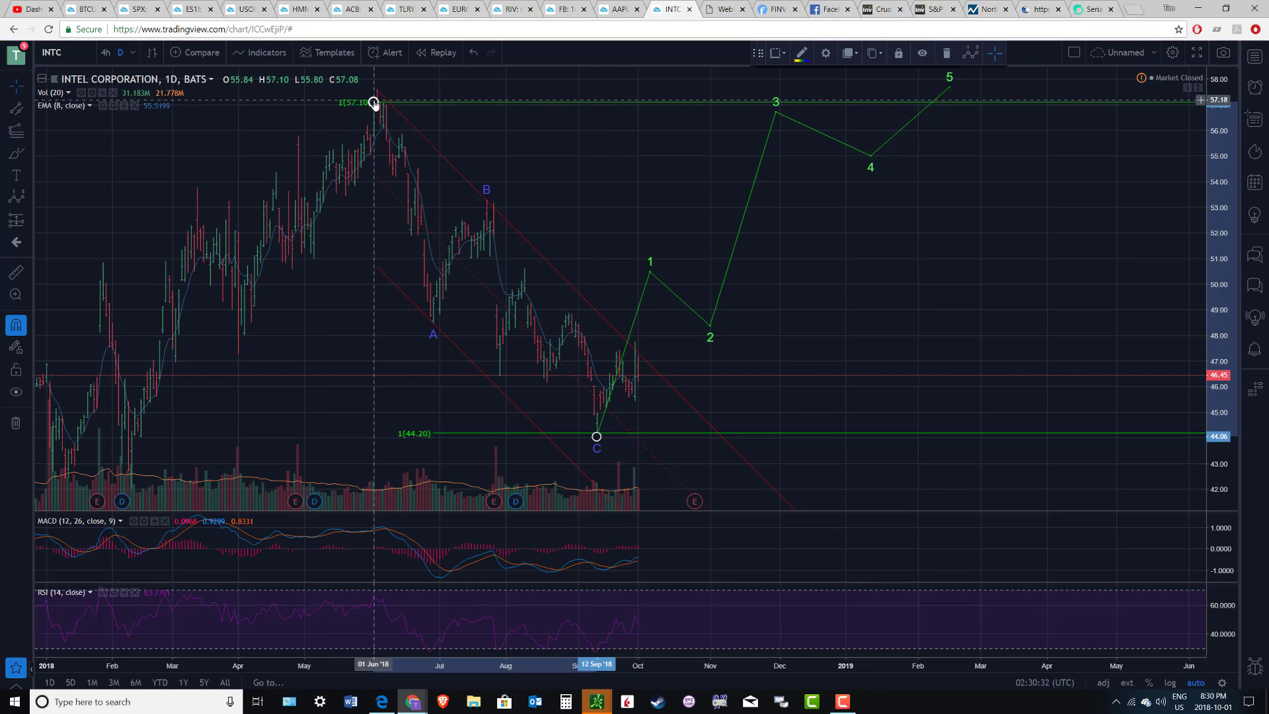
{"action": "left_click_drag", "start_coordinate": [377, 80], "coordinate": [376, 89]}
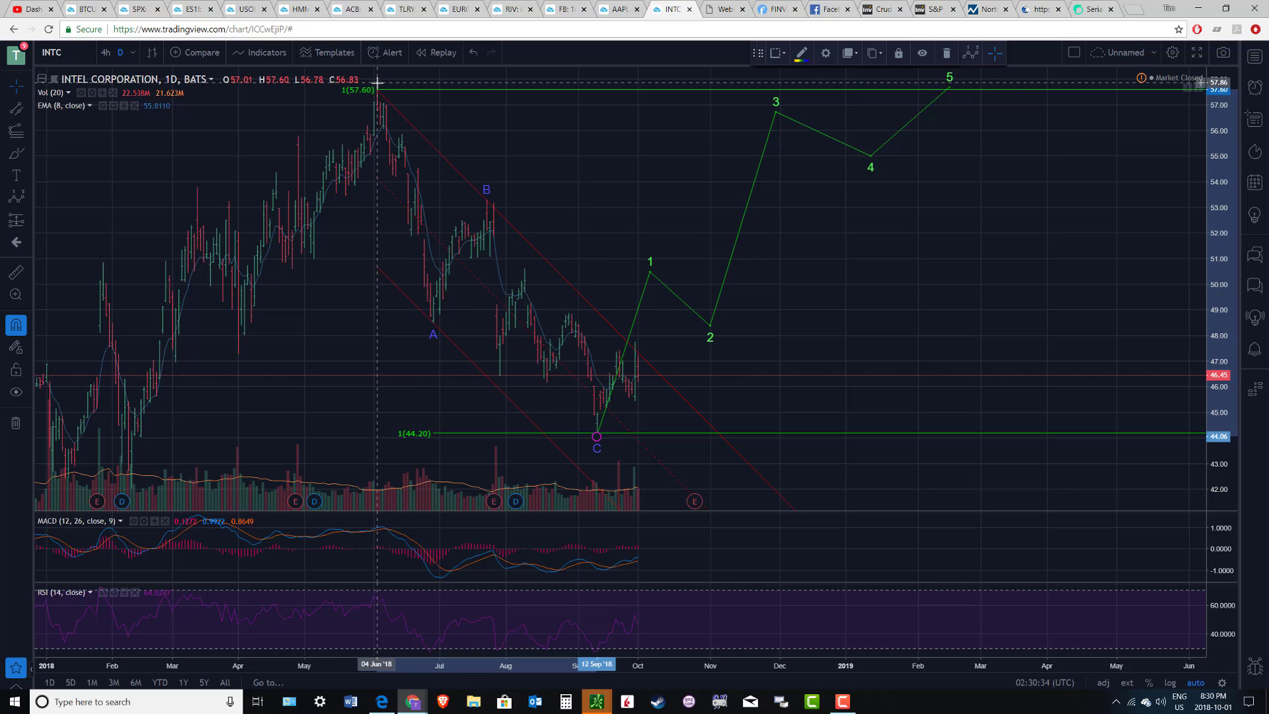
{"action": "right_click", "coordinate": [427, 93]}
{"action": "left_click", "coordinate": [490, 286]}
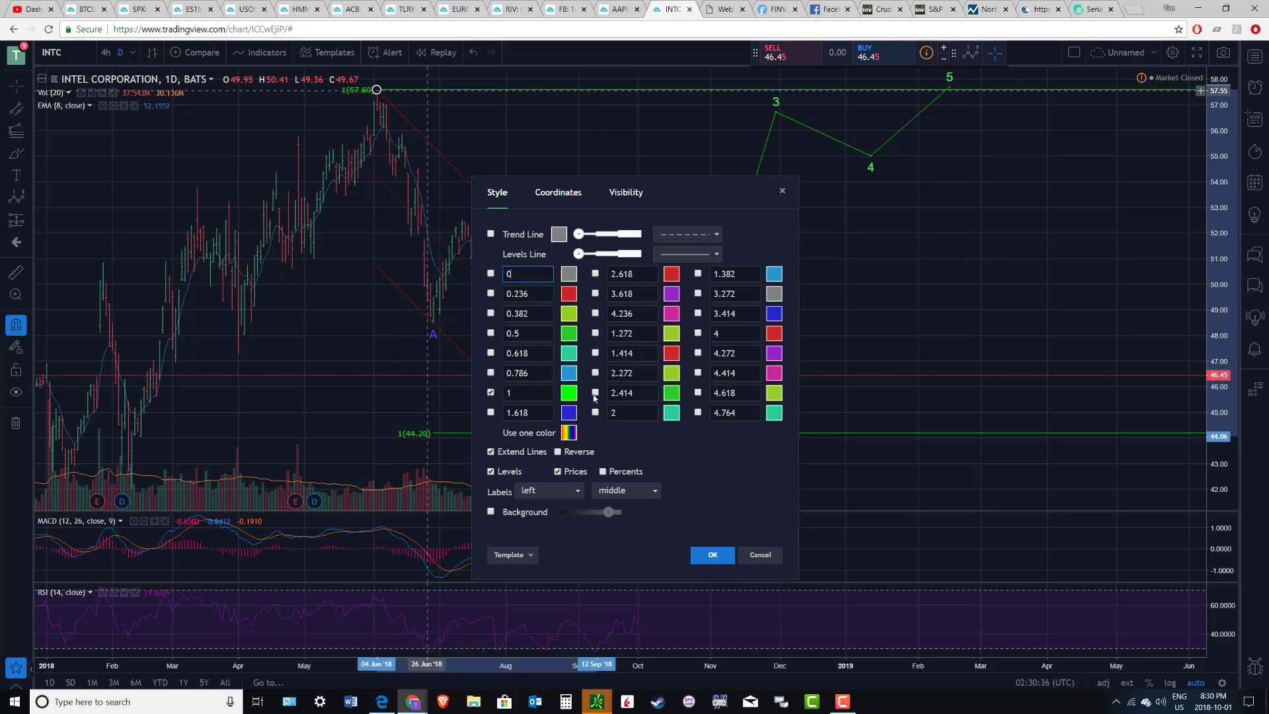
{"action": "left_click", "coordinate": [491, 392]}
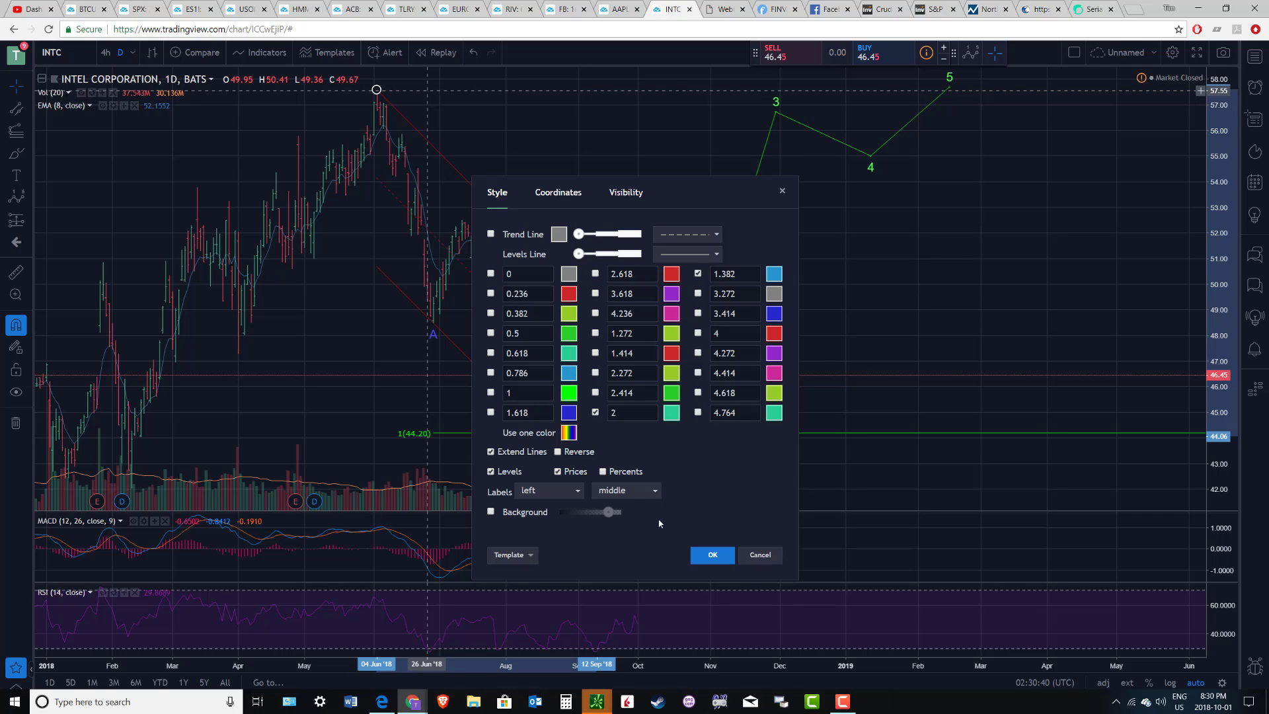
{"action": "left_click", "coordinate": [712, 555]}
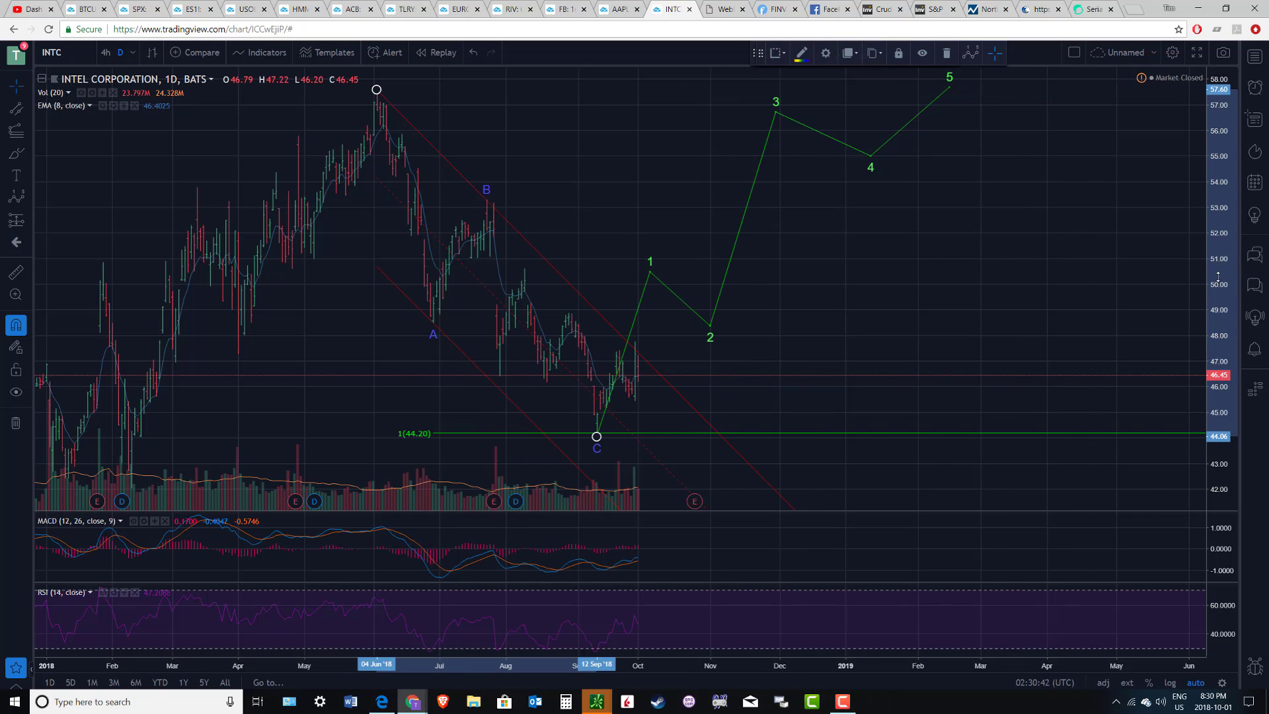
Enlarge the main price pane and pan back to show the 2016–2017 price history
{"action": "right_click", "coordinate": [934, 260]}
{"action": "left_click", "coordinate": [953, 554]}
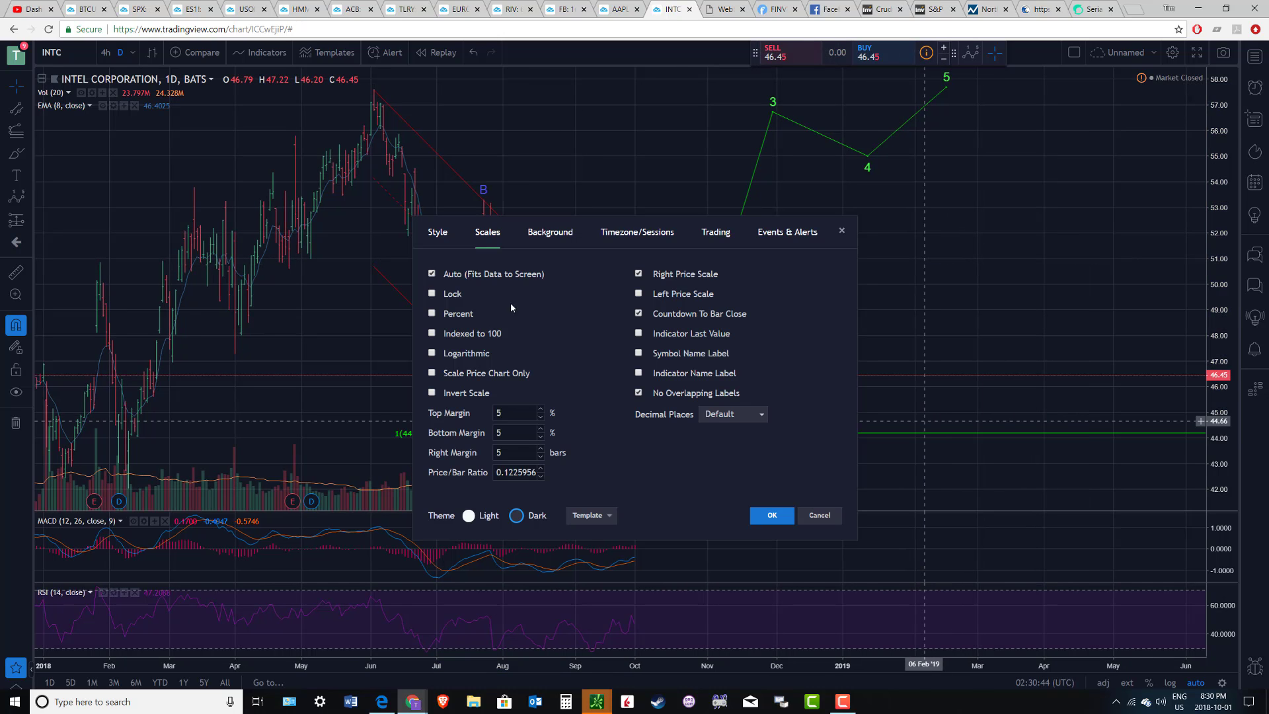
{"action": "left_click", "coordinate": [763, 522]}
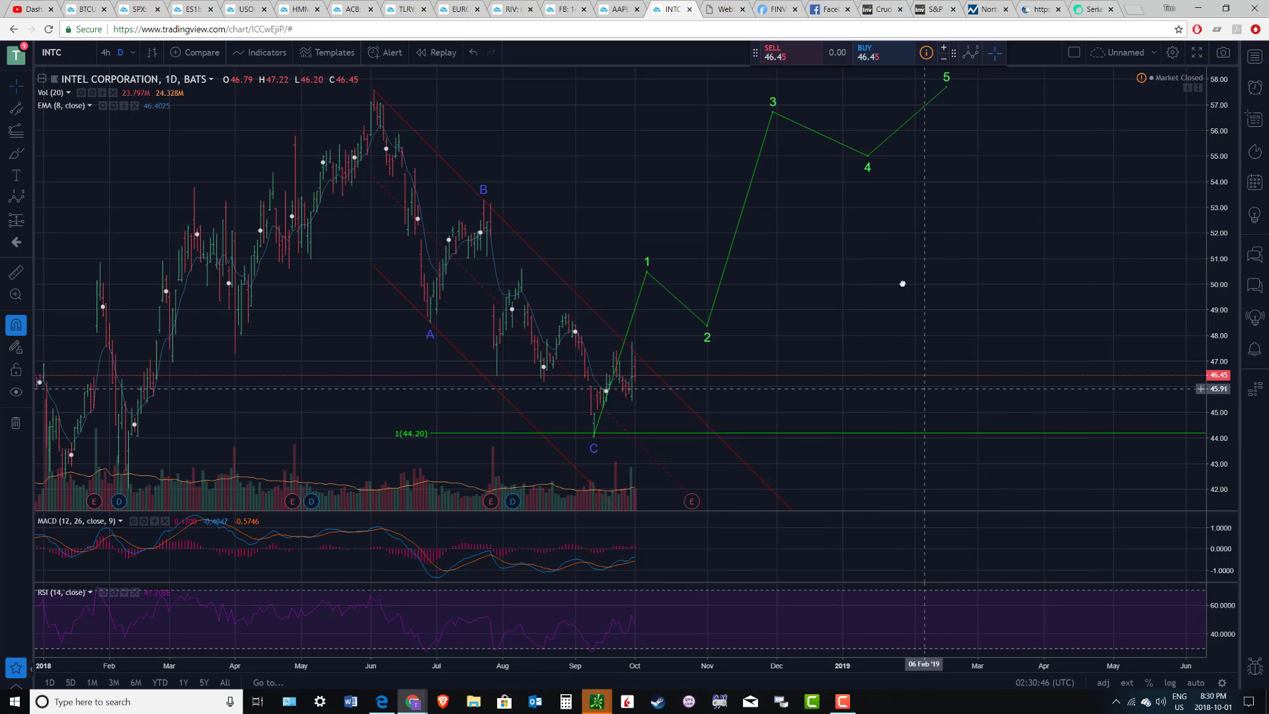
{"action": "scroll", "coordinate": [859, 258], "scroll_direction": "down", "scroll_amount": 4}
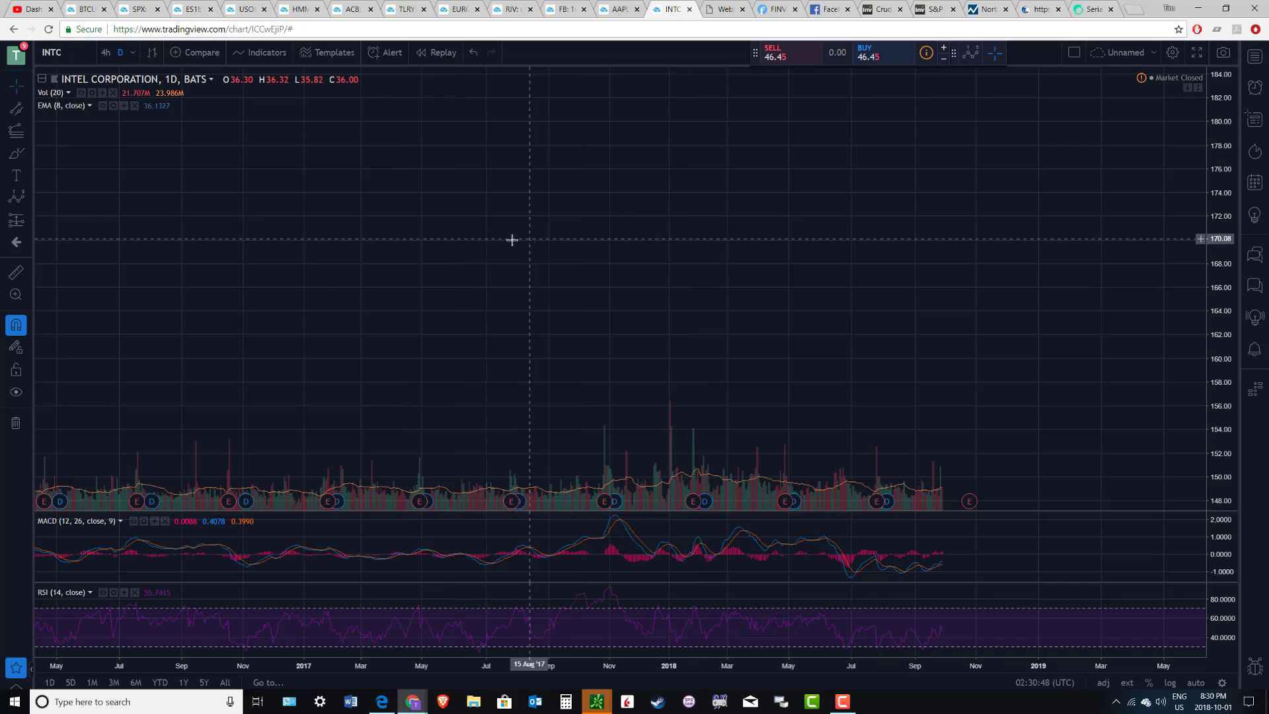
{"action": "left_click_drag", "start_coordinate": [509, 237], "coordinate": [892, 294]}
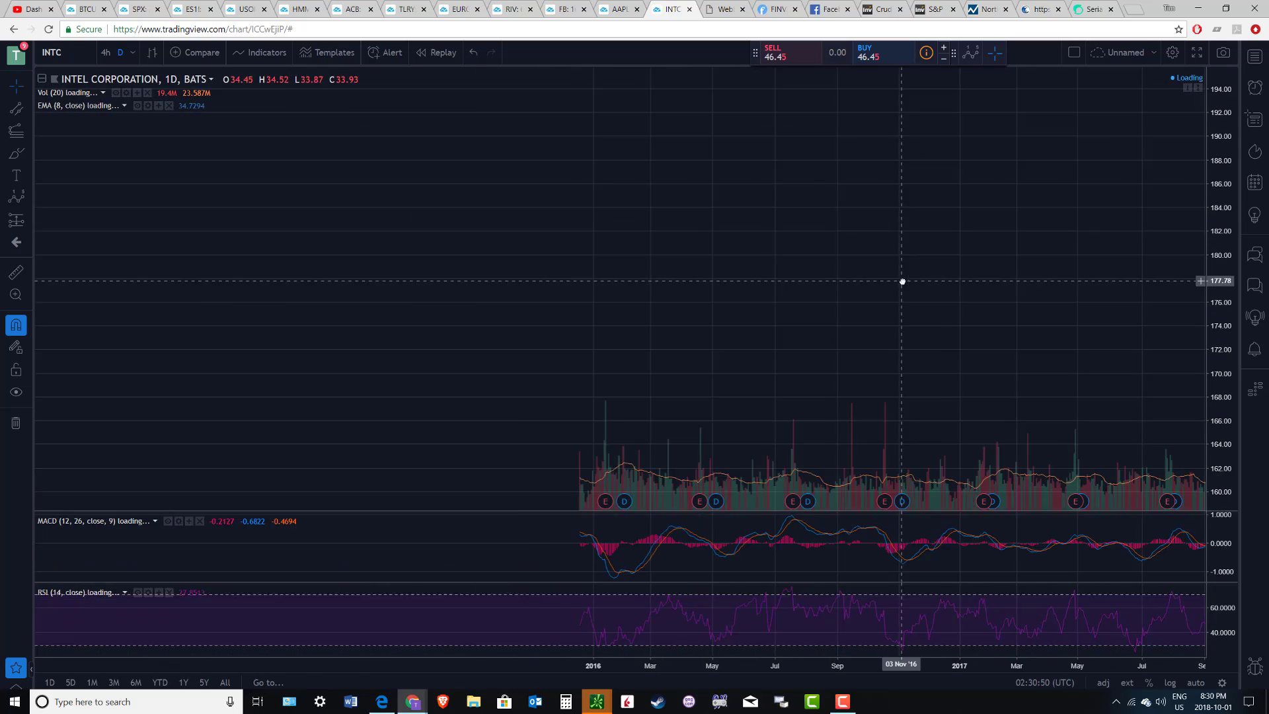
{"action": "right_click", "coordinate": [555, 192]}
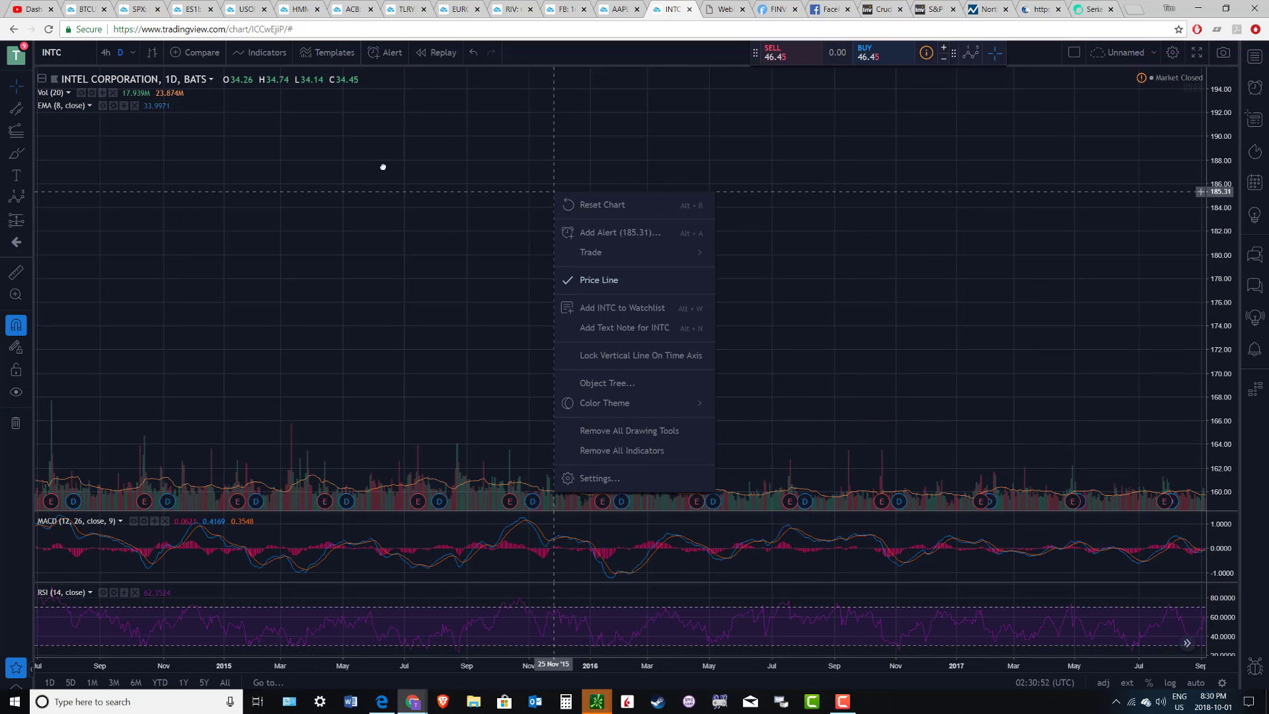
{"action": "left_click", "coordinate": [430, 105]}
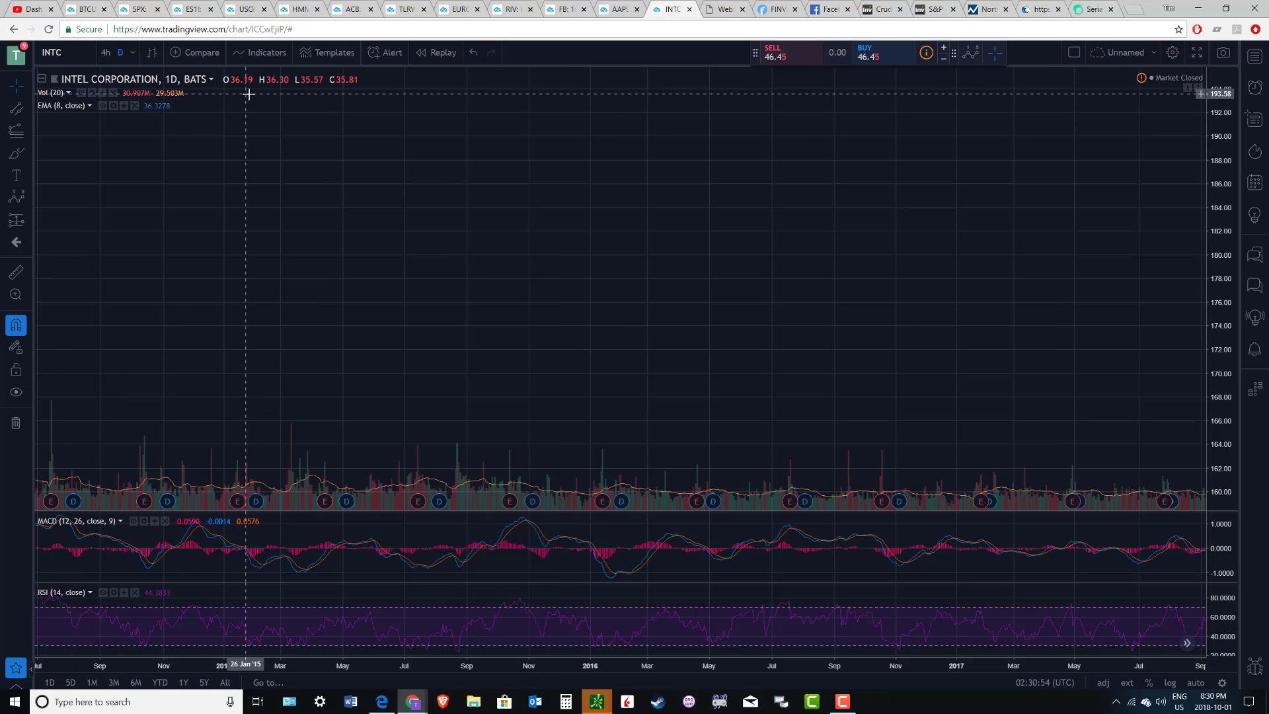
{"action": "double_click", "coordinate": [372, 159]}
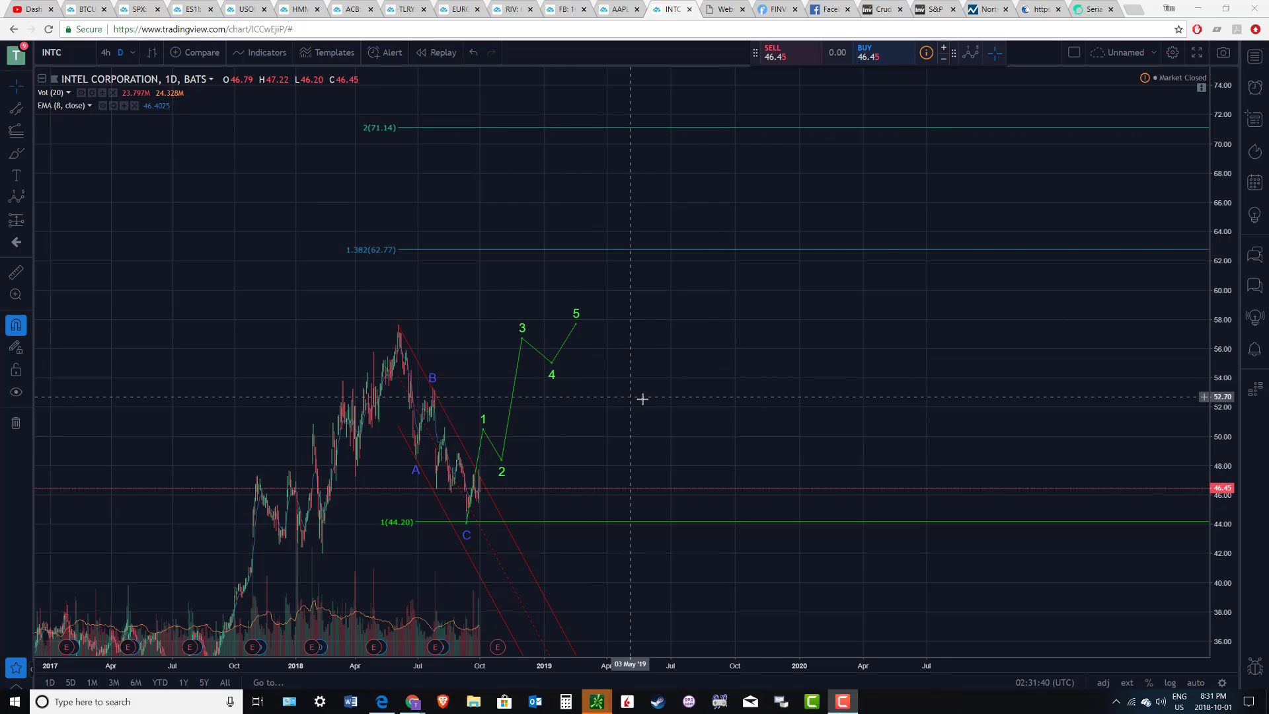
{"action": "left_click_drag", "start_coordinate": [642, 399], "coordinate": [865, 301]}
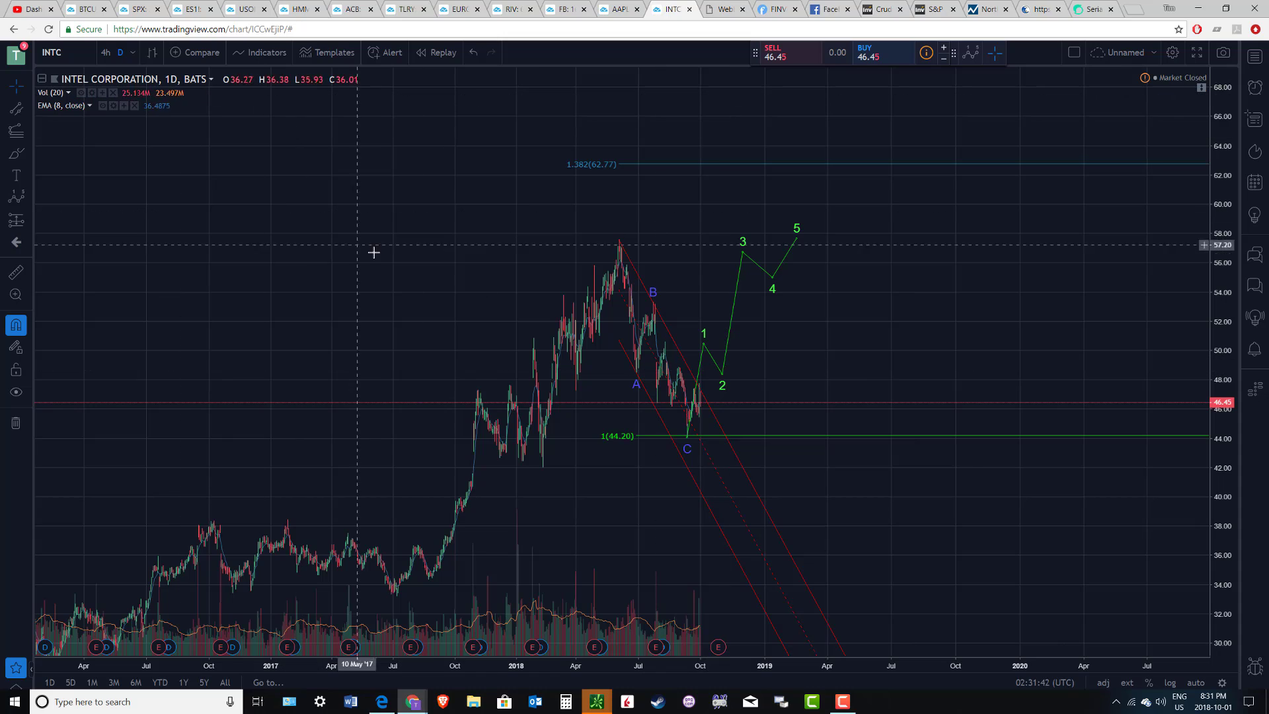
Set the price scale to Auto (Fits Data to Screen) and zoom onto the wave projection
{"action": "right_click", "coordinate": [495, 238]}
{"action": "left_click", "coordinate": [570, 531]}
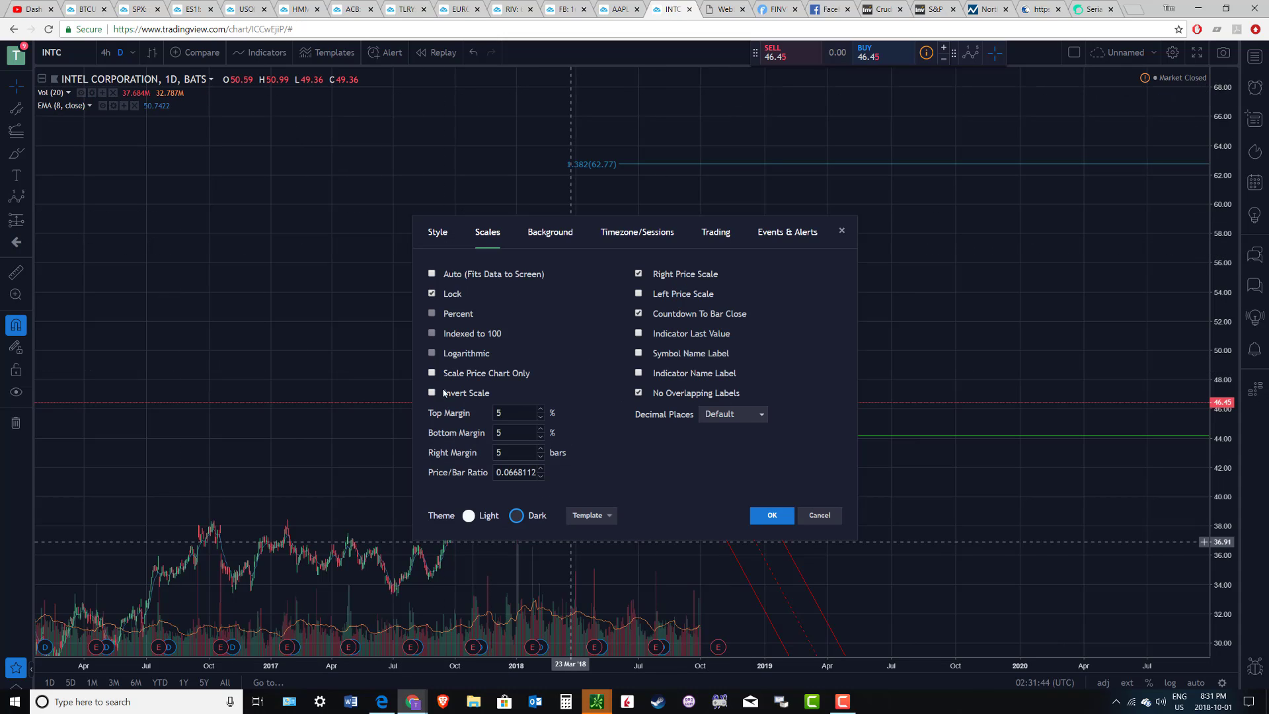
{"action": "left_click", "coordinate": [432, 274]}
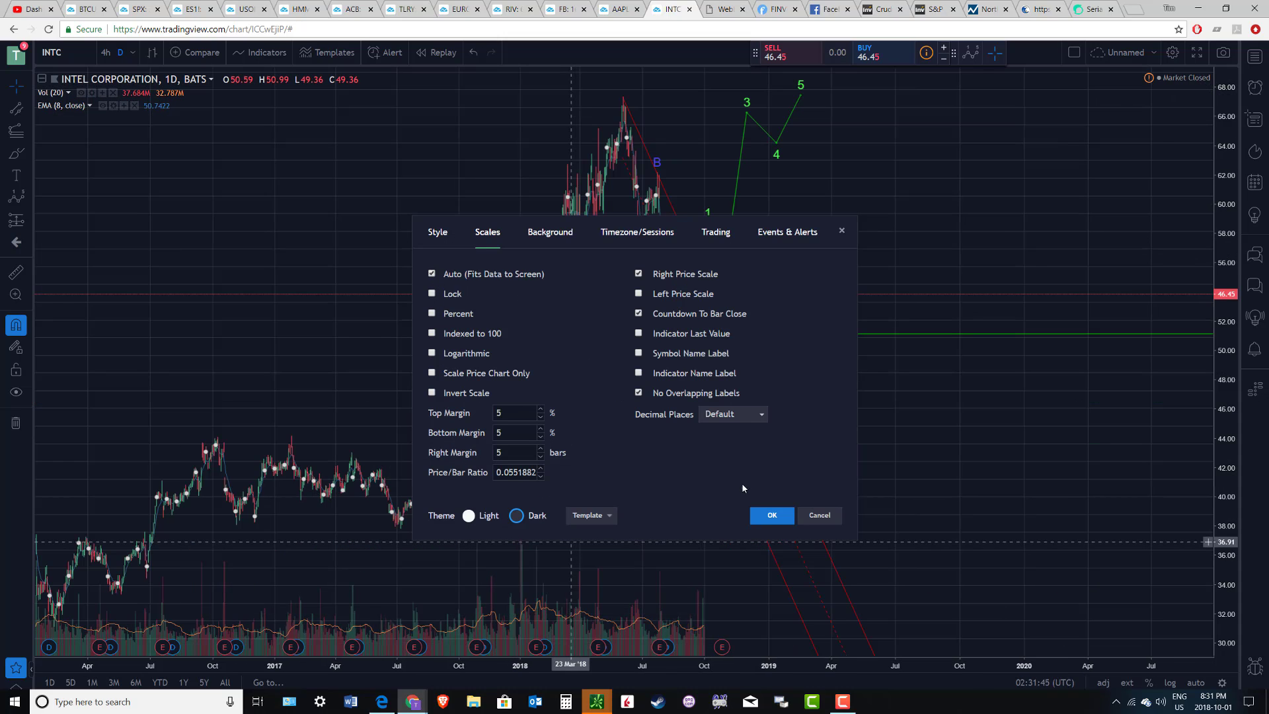
{"action": "left_click", "coordinate": [771, 515]}
{"action": "left_click_drag", "start_coordinate": [703, 348], "coordinate": [759, 322]}
{"action": "scroll", "coordinate": [808, 402], "scroll_direction": "up", "scroll_amount": 2}
{"action": "scroll", "coordinate": [809, 401], "scroll_direction": "up", "scroll_amount": 4}
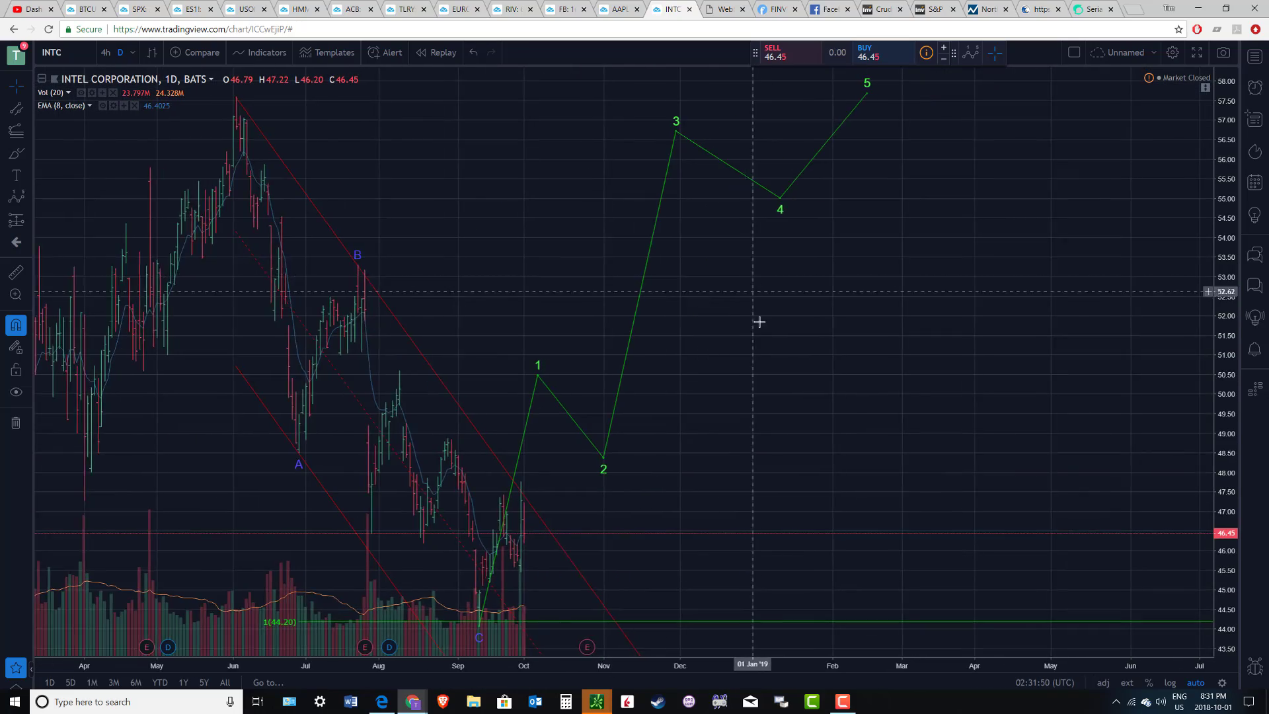
Scroll and pan the INTC chart back to show history from late 2017
{"action": "scroll", "coordinate": [759, 322], "scroll_direction": "down", "scroll_amount": 2}
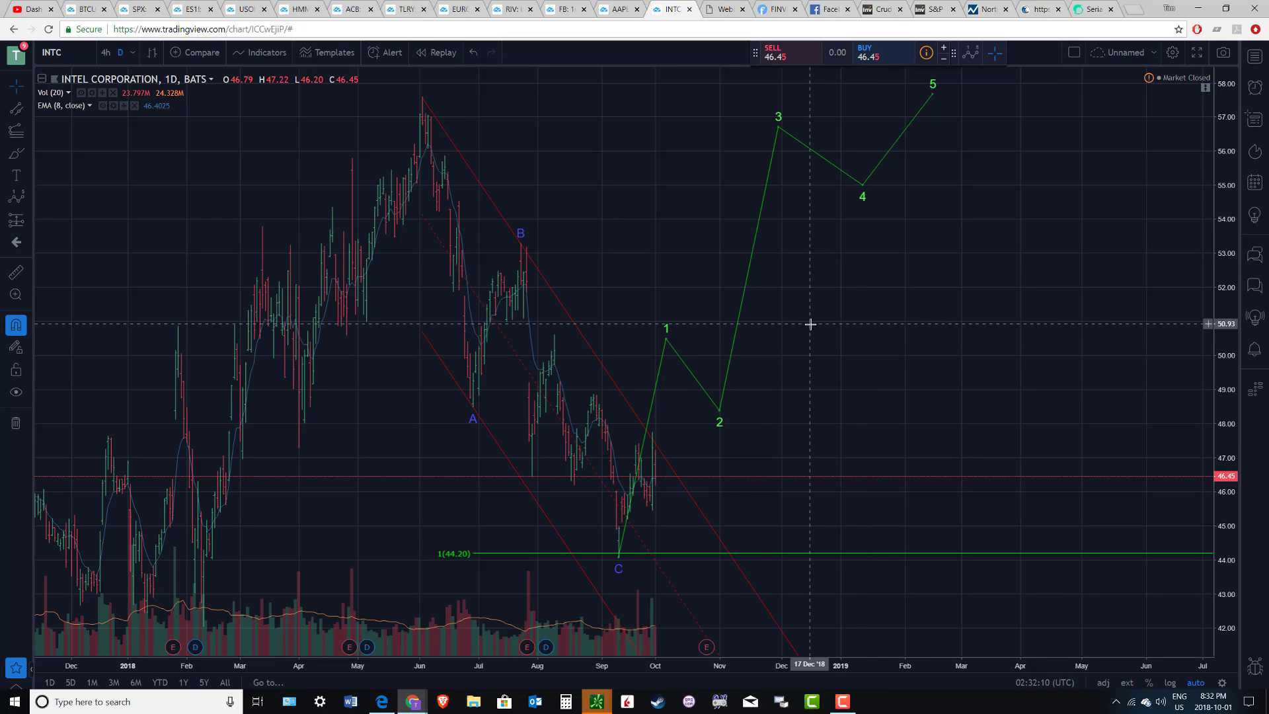
{"action": "scroll", "coordinate": [758, 445], "scroll_direction": "left", "scroll_amount": 6}
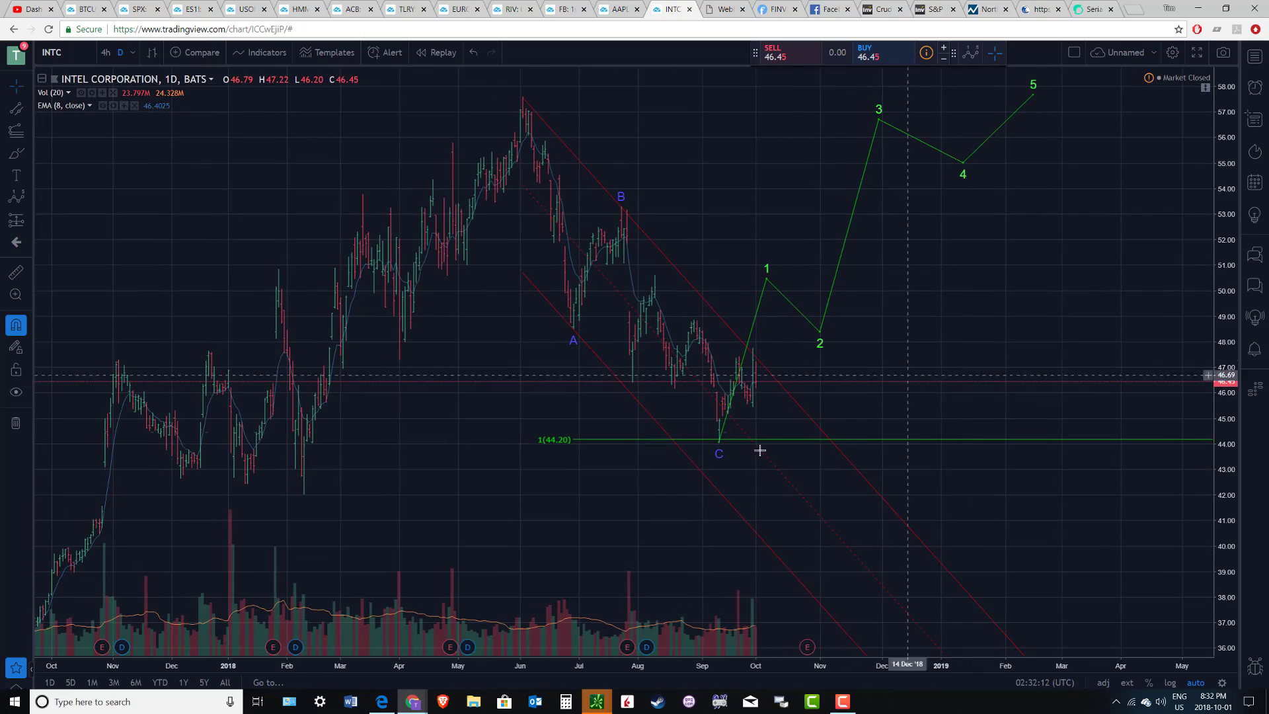
{"action": "scroll", "coordinate": [658, 465], "scroll_direction": "right", "scroll_amount": 4}
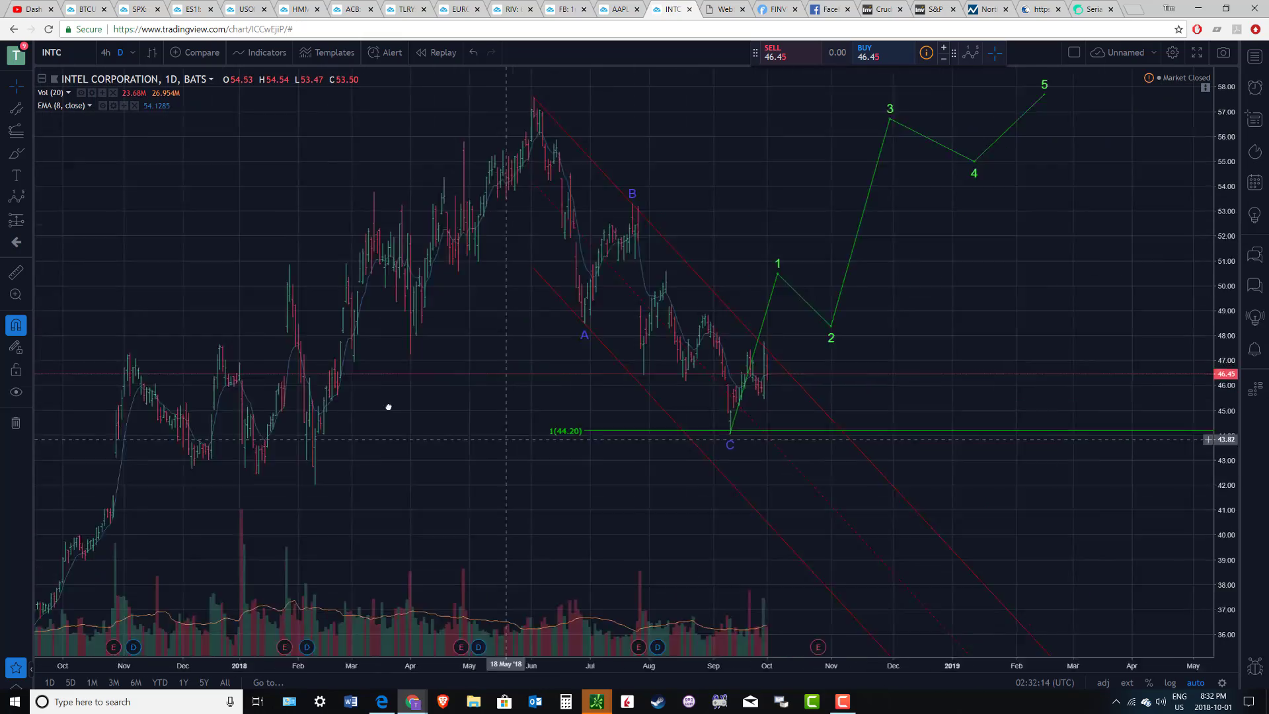
{"action": "left_click_drag", "start_coordinate": [498, 384], "coordinate": [530, 284]}
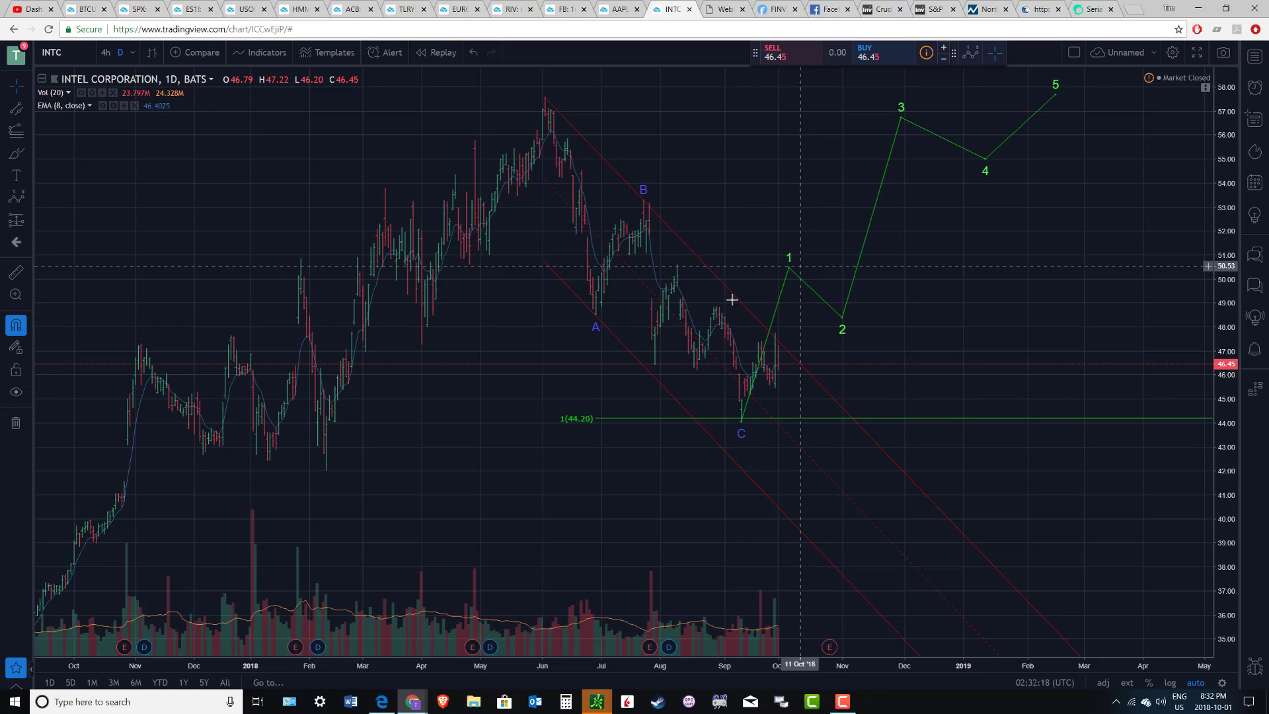
Switch INTC to candlesticks and zoom to show July through the 2019 projection
{"action": "left_click", "coordinate": [152, 53]}
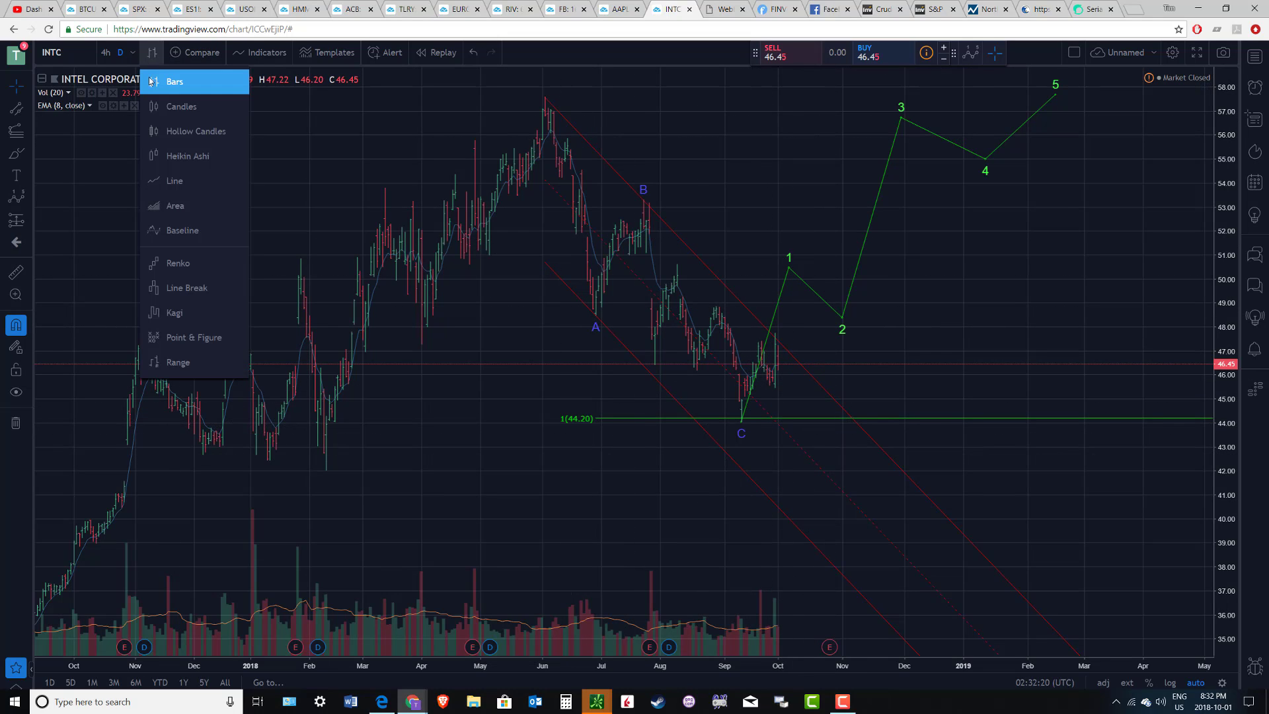
{"action": "left_click", "coordinate": [197, 107]}
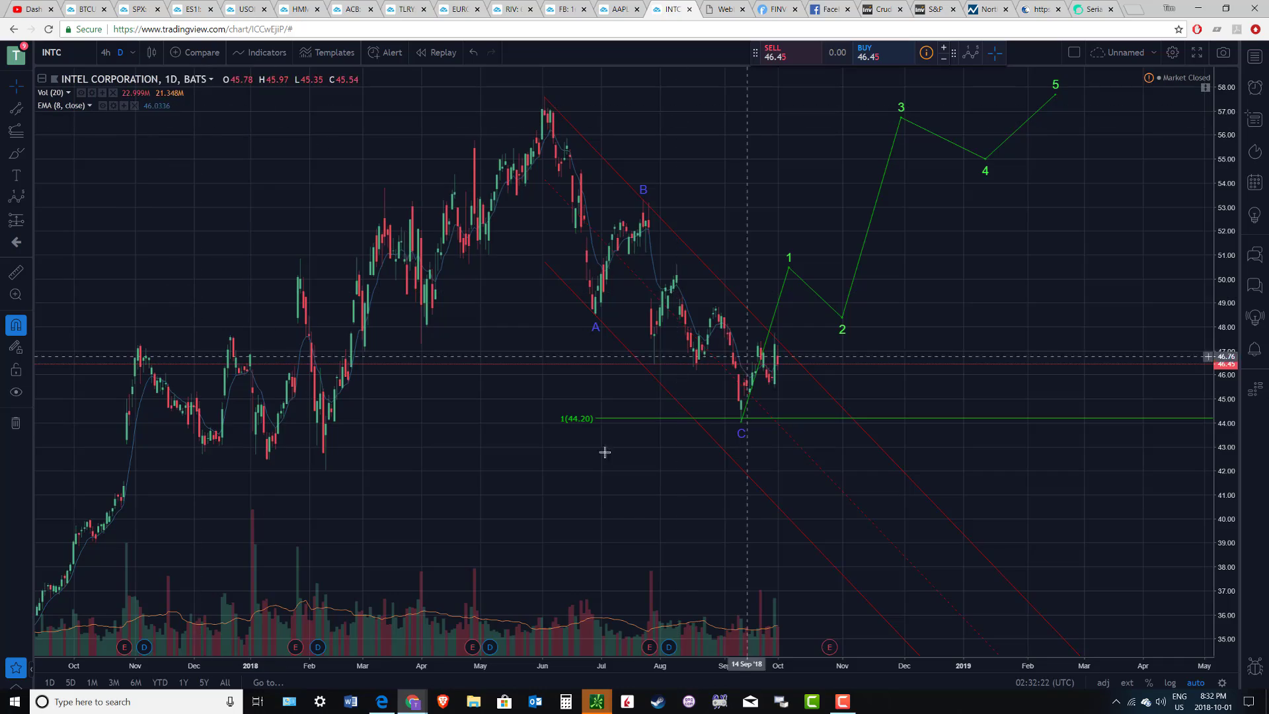
{"action": "scroll", "coordinate": [603, 450], "scroll_direction": "up", "scroll_amount": 6}
{"action": "scroll", "coordinate": [744, 375], "scroll_direction": "down", "scroll_amount": 5}
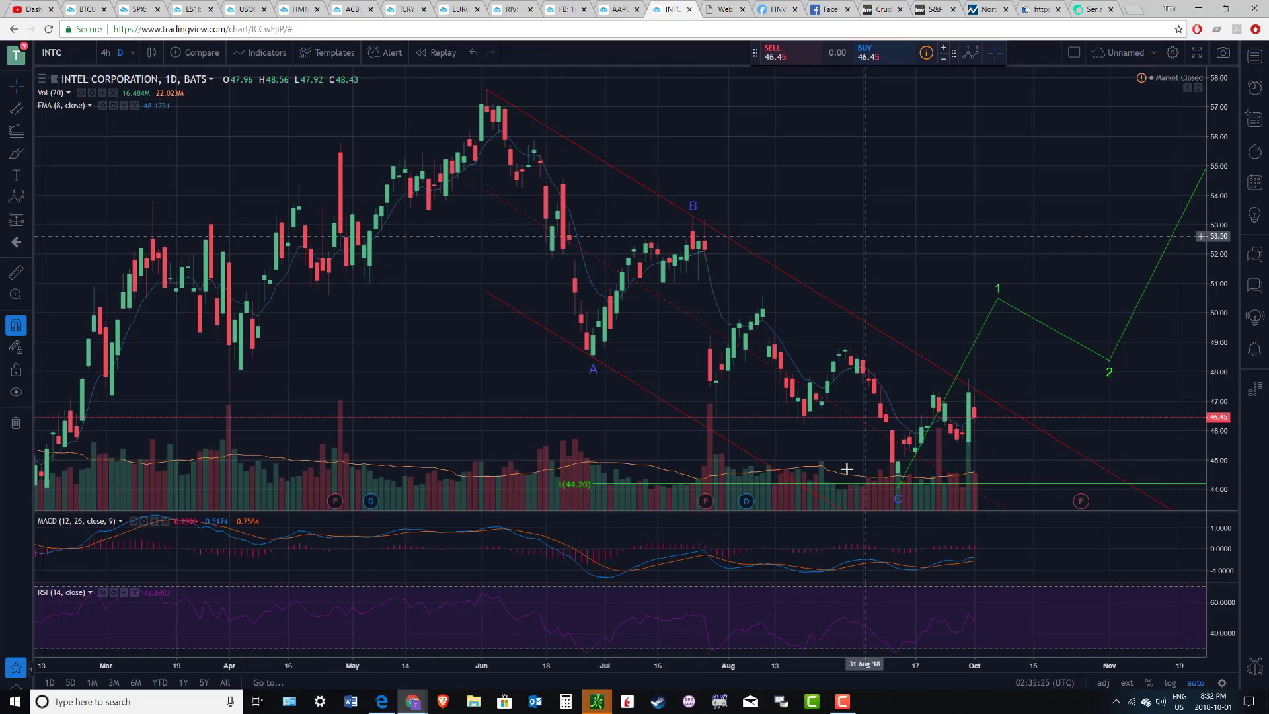
{"action": "scroll", "coordinate": [807, 258], "scroll_direction": "up", "scroll_amount": 2}
{"action": "left_click_drag", "start_coordinate": [806, 258], "coordinate": [504, 218]}
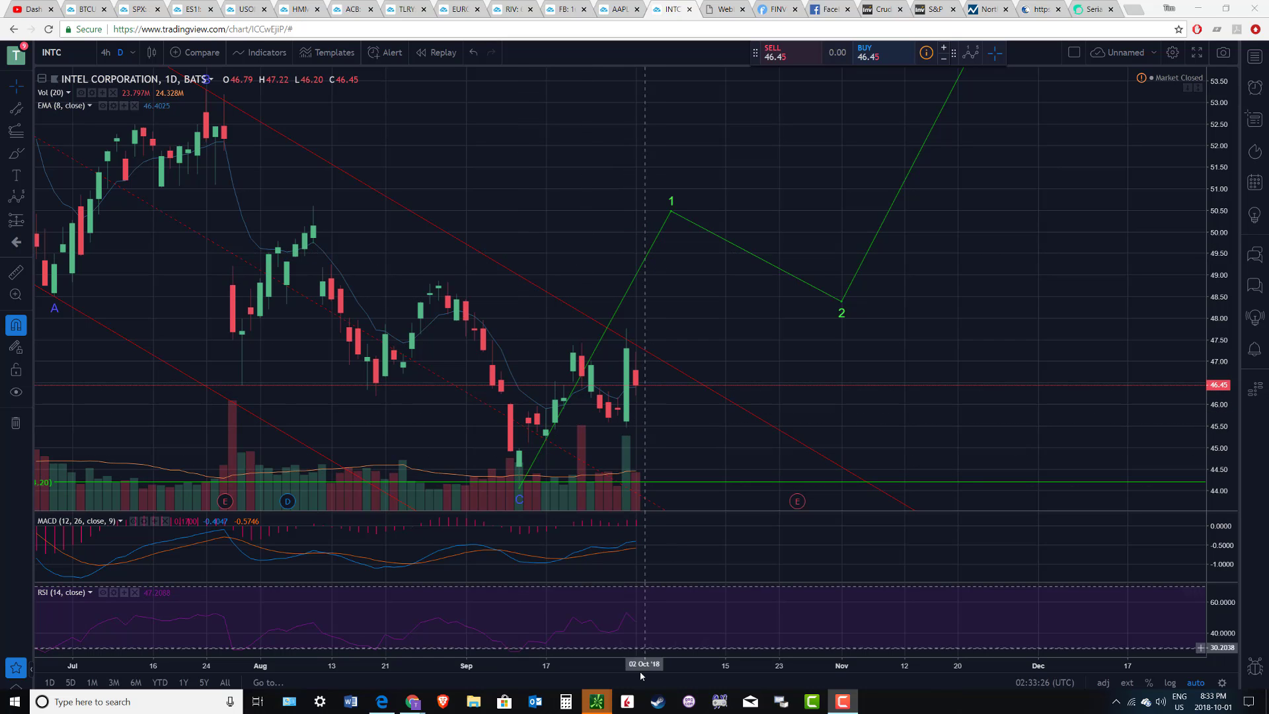
In thinkorswim, check the 15 INTC 18 JAN 19 46 calls under Activity and Positions, then go to All Products
{"action": "mouse_move", "coordinate": [596, 701]}
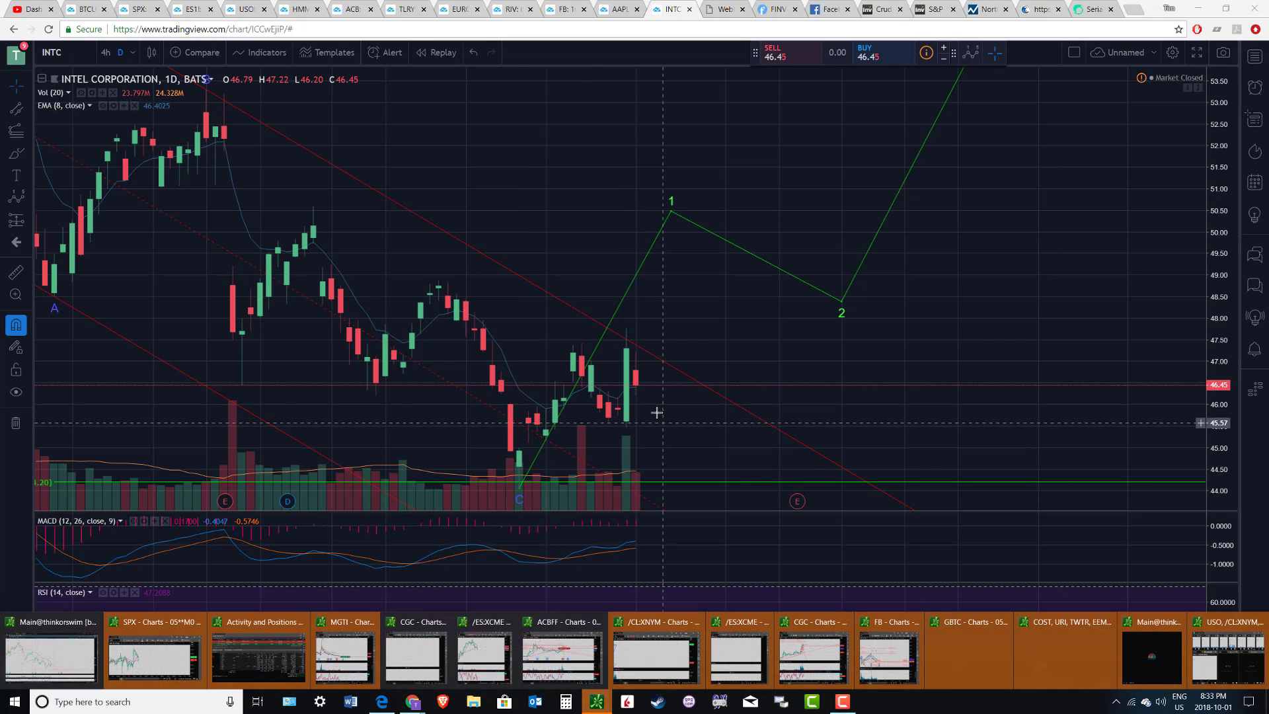
{"action": "left_click", "coordinate": [51, 657]}
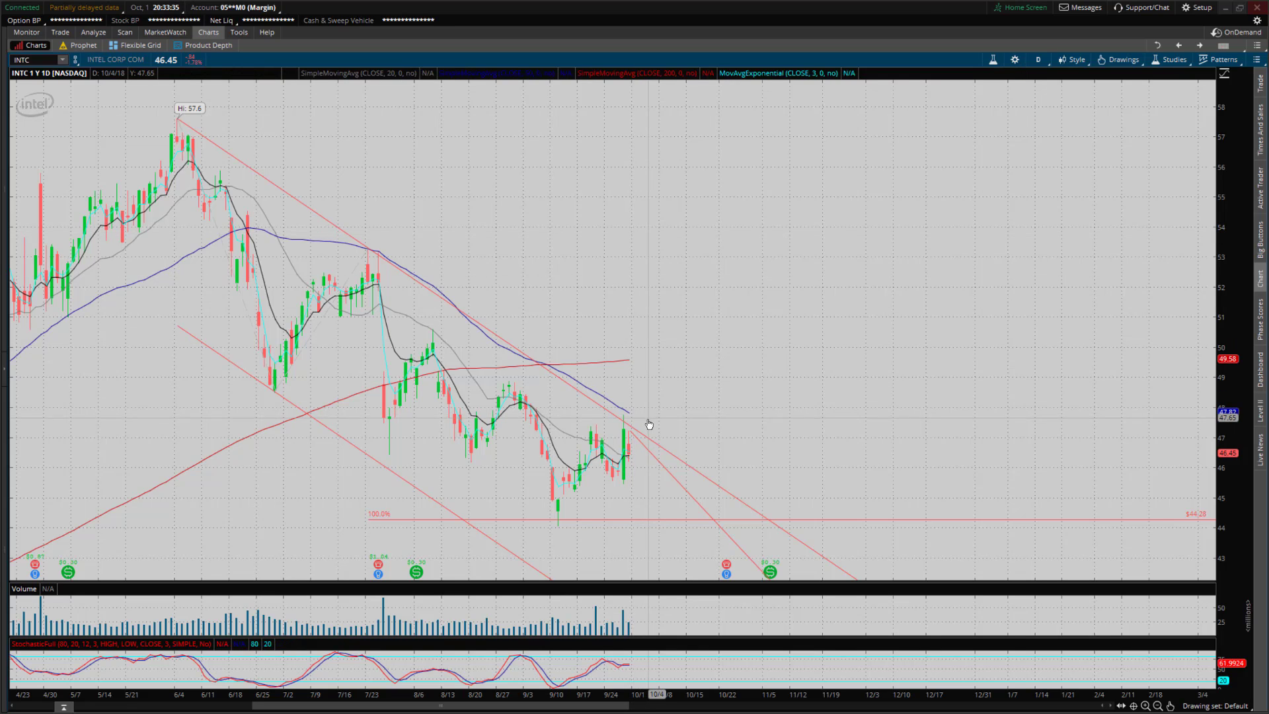
{"action": "left_click", "coordinate": [30, 32]}
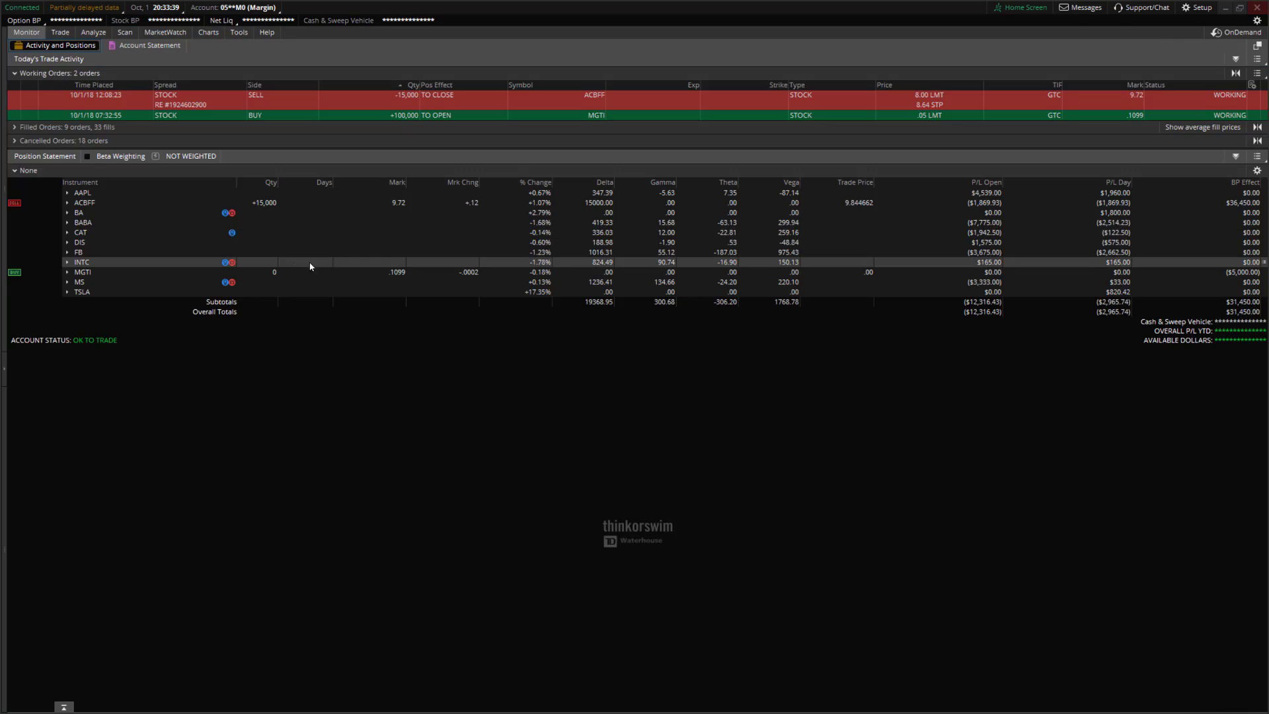
{"action": "left_click", "coordinate": [68, 263]}
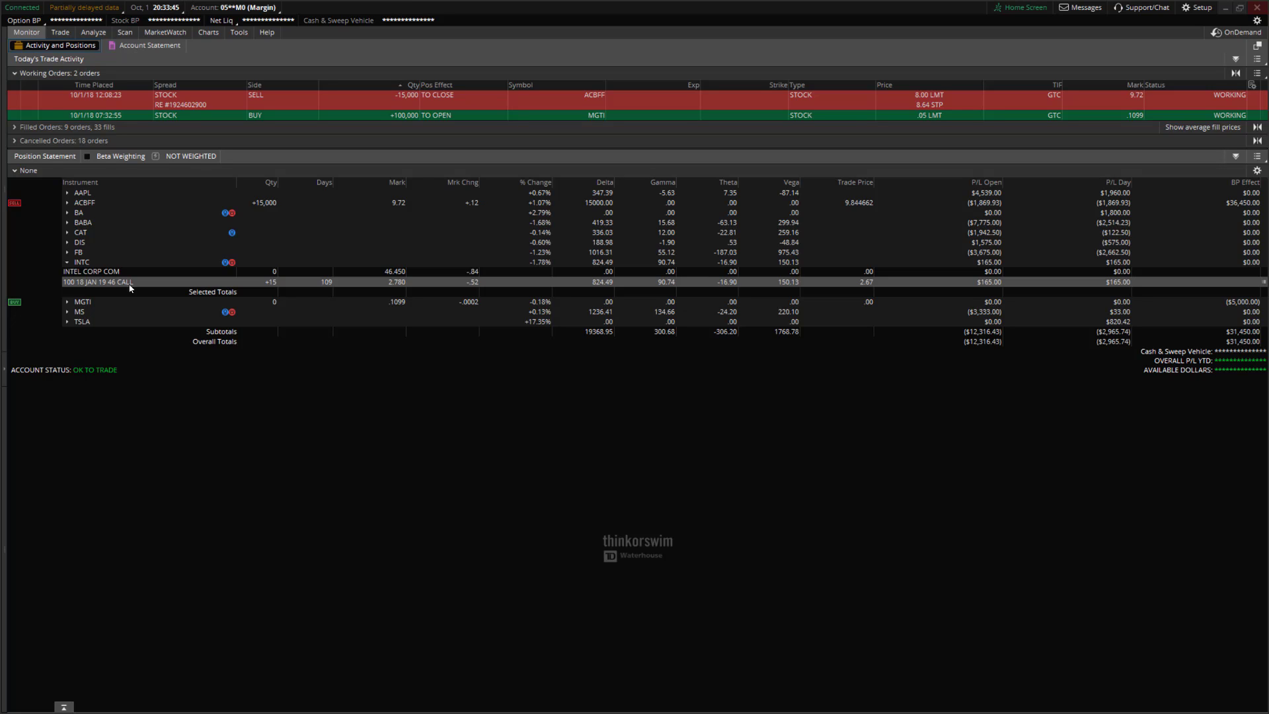
{"action": "mouse_move", "coordinate": [65, 36]}
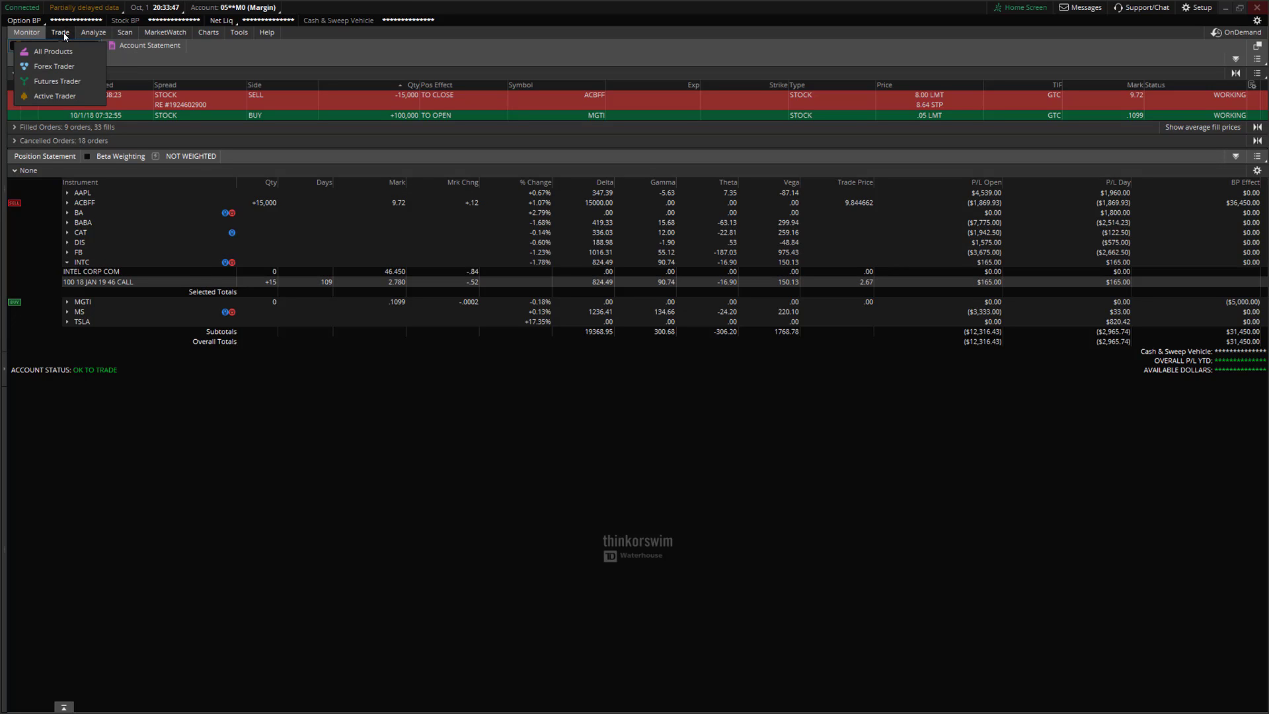
{"action": "left_click", "coordinate": [65, 37]}
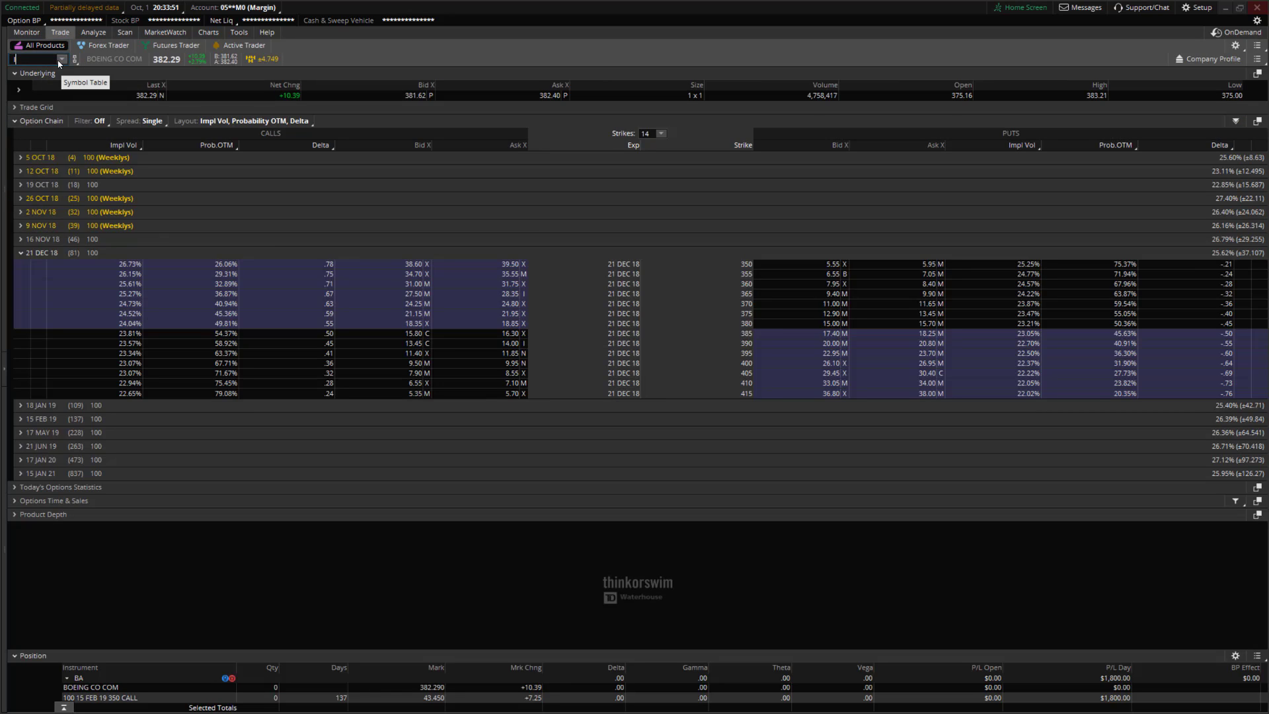
Load the INTC option chain, expand the 18 JAN 19 strikes, then return to positions
{"action": "type", "text": "INTC"}
{"action": "key", "text": "Return"}
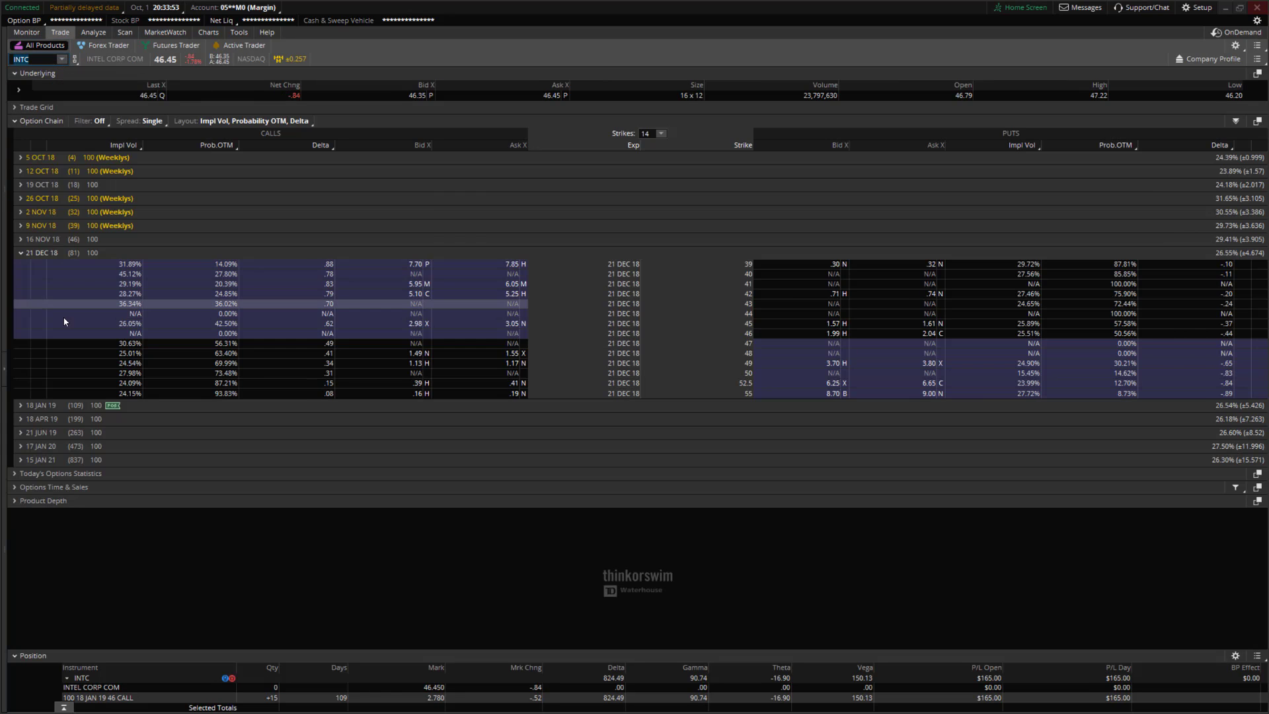
{"action": "left_click", "coordinate": [29, 406]}
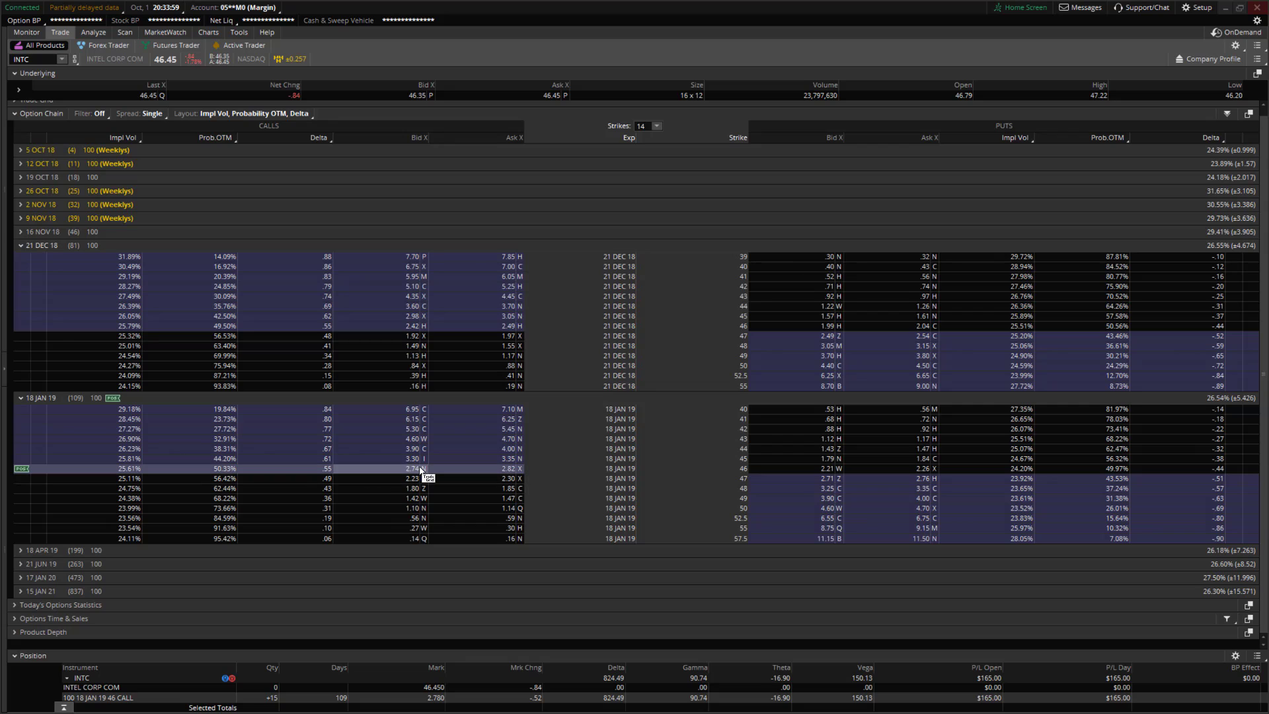
{"action": "left_click", "coordinate": [27, 33]}
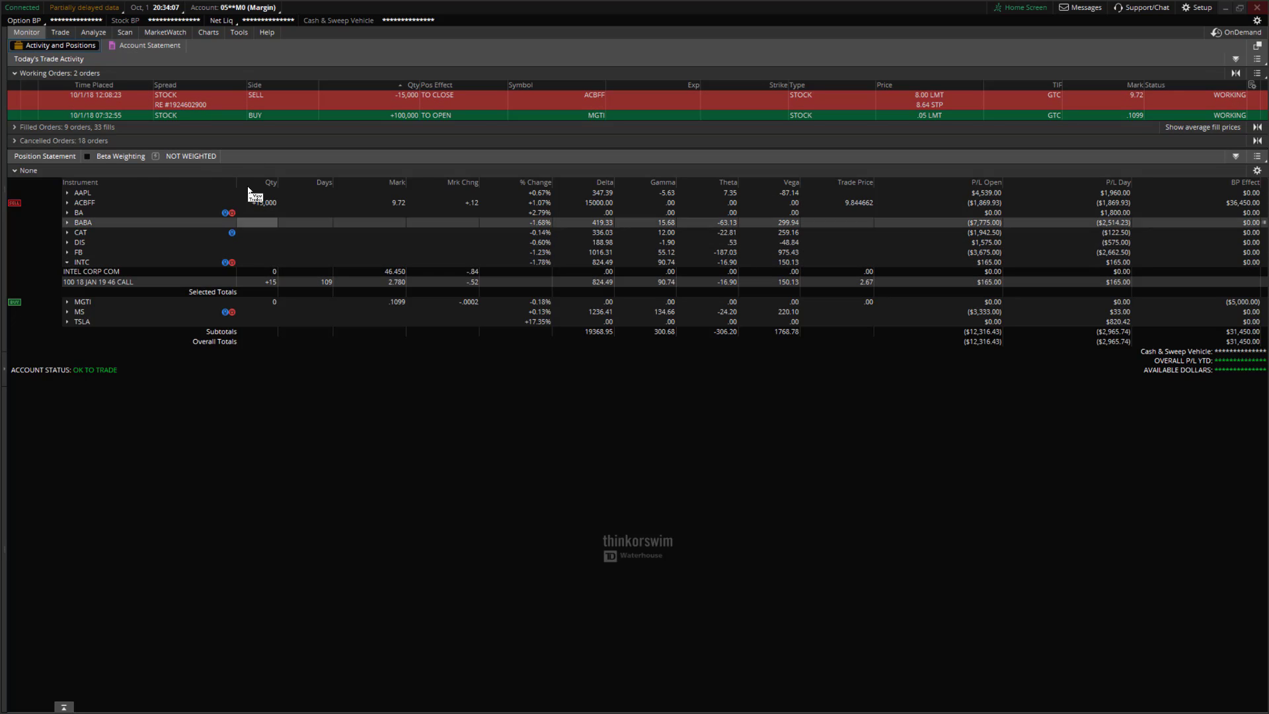
Open the Charts page showing INTC's one-year daily chart
{"action": "left_click", "coordinate": [208, 33]}
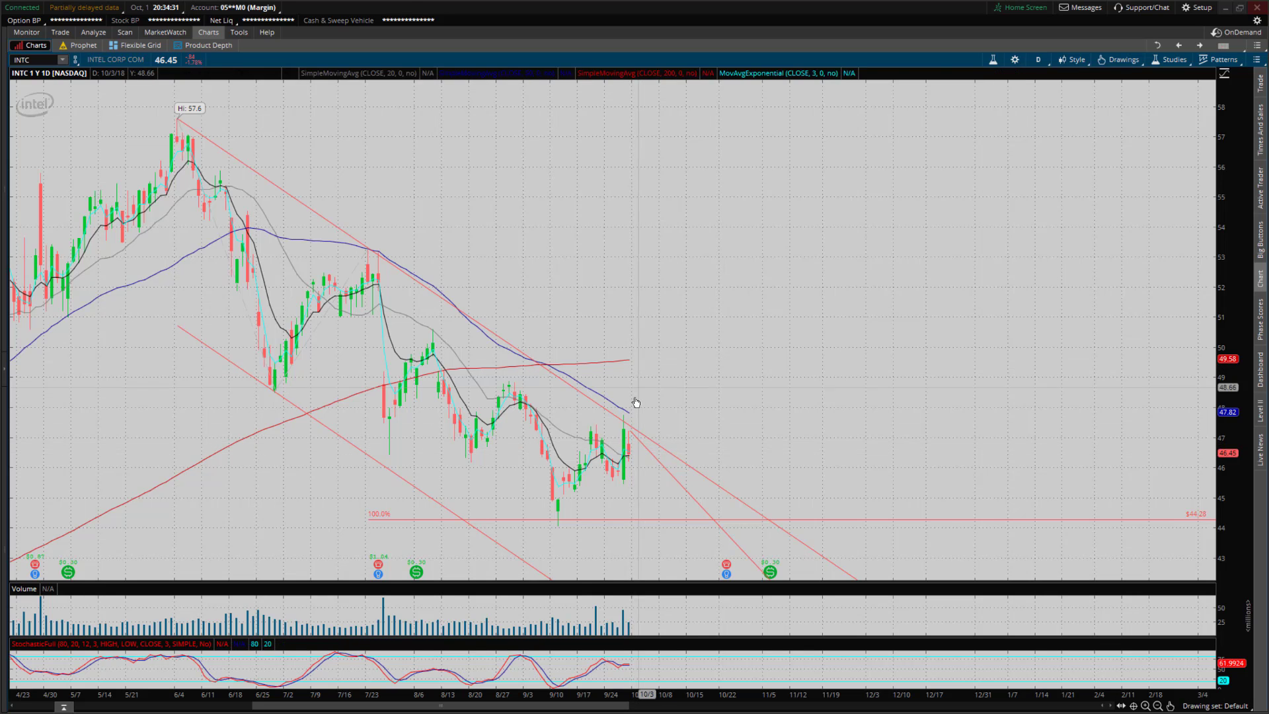
{"action": "left_click", "coordinate": [71, 31]}
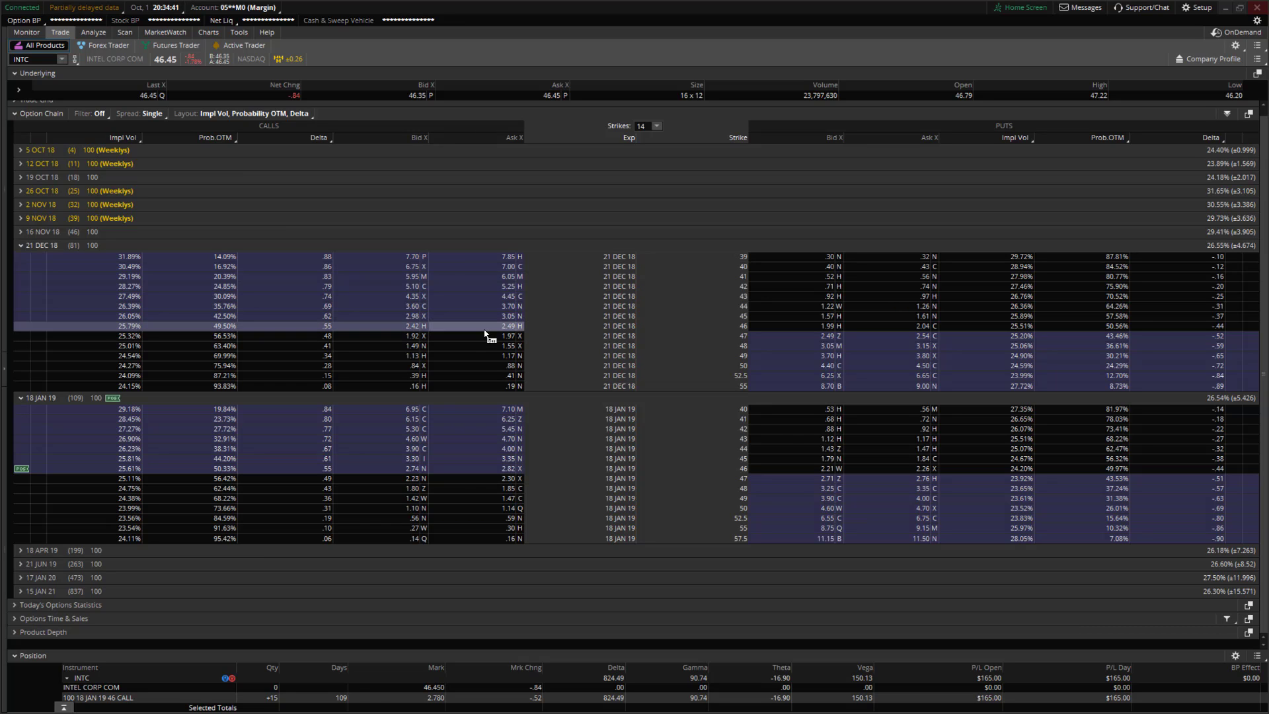
{"action": "left_click", "coordinate": [210, 37]}
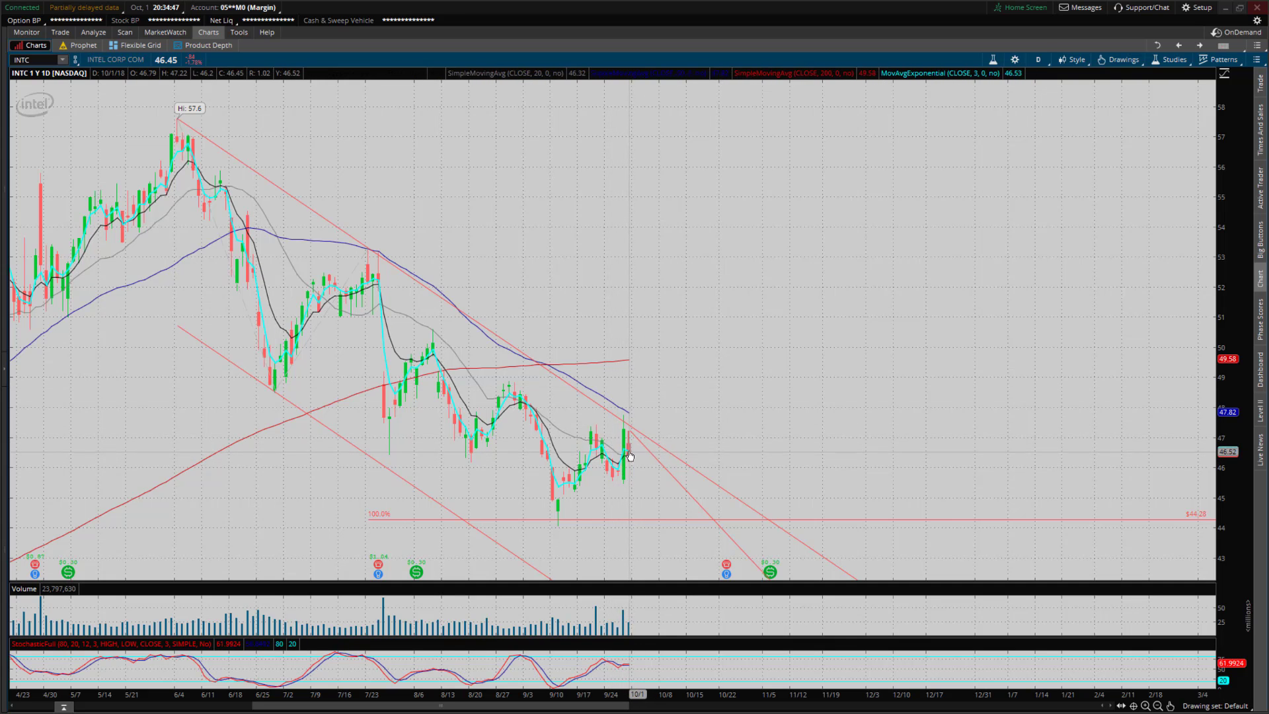
{"action": "mouse_move", "coordinate": [688, 264]}
{"action": "left_mouse_down"}
{"action": "mouse_move", "coordinate": [671, 258]}
{"action": "mouse_move", "coordinate": [698, 242]}
{"action": "left_mouse_up"}
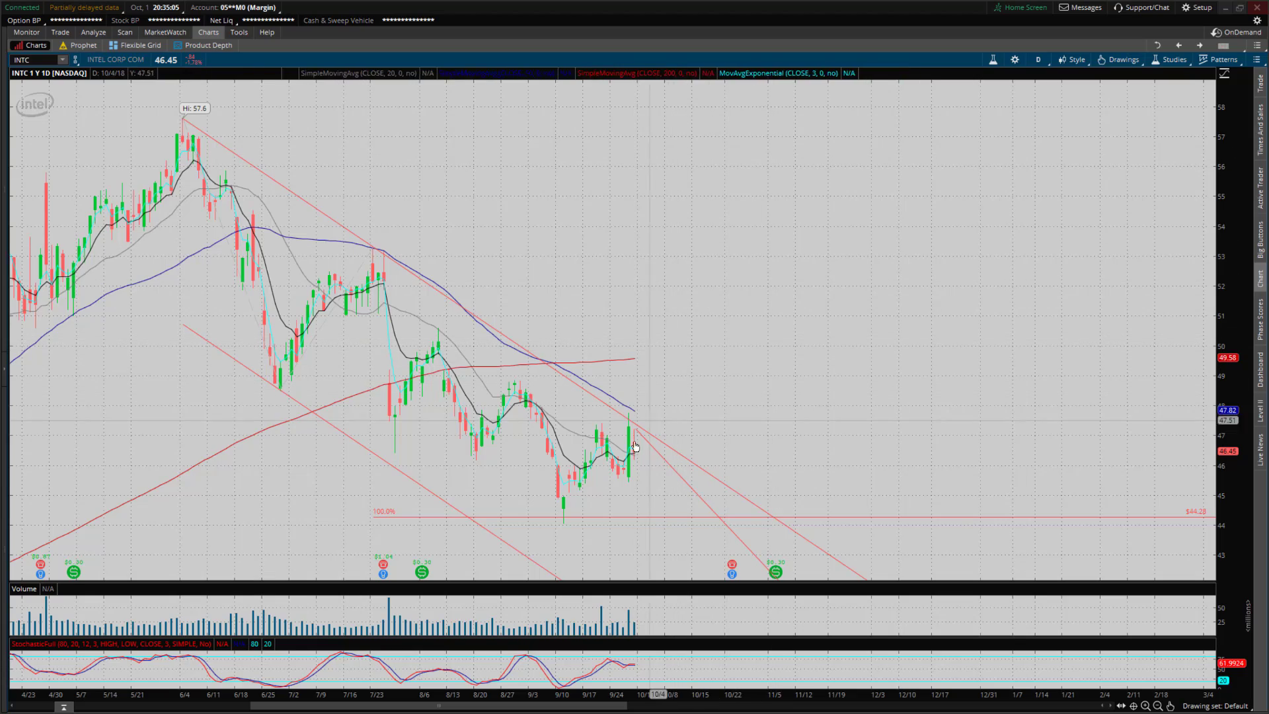
{"action": "left_click_drag", "start_coordinate": [699, 359], "coordinate": [697, 342]}
{"action": "scroll", "coordinate": [688, 374], "scroll_direction": "up", "scroll_amount": 1}
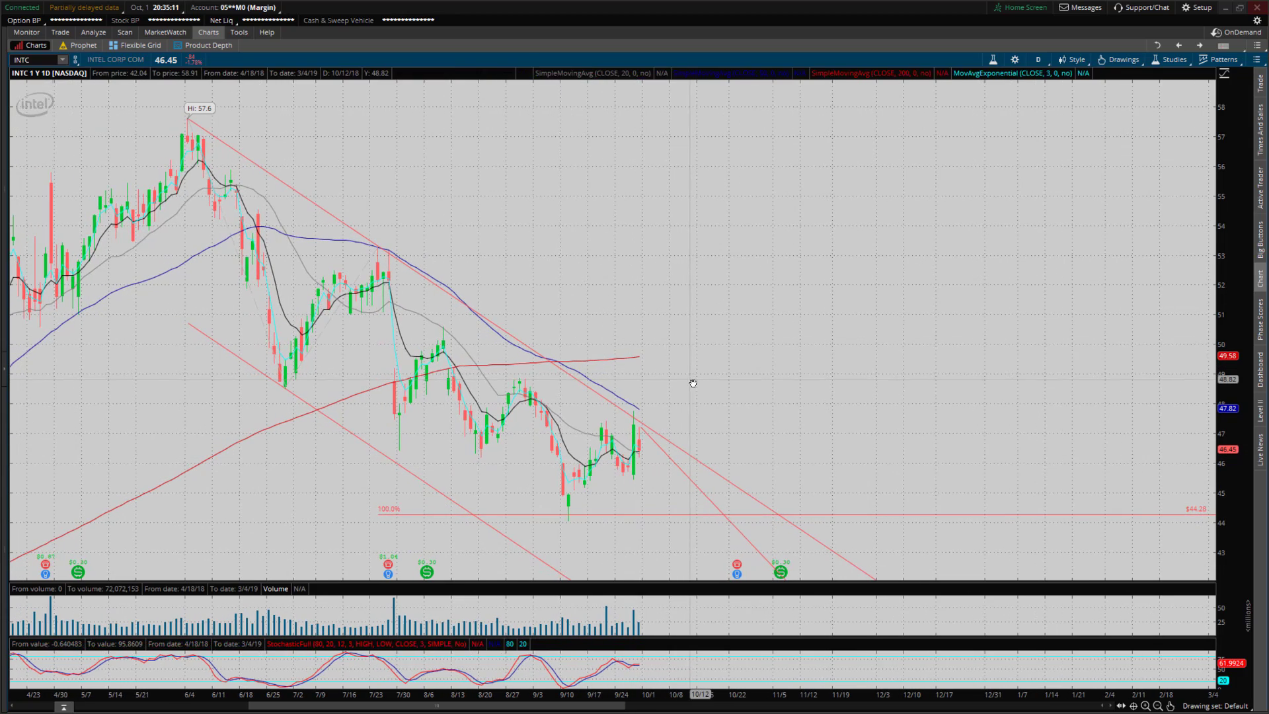